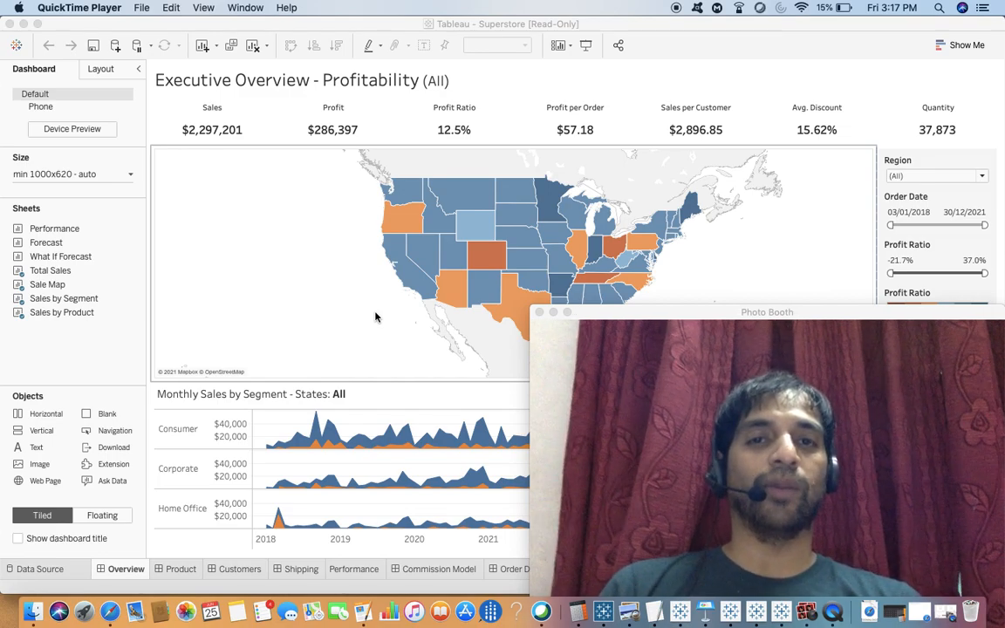
Switch to the browser and review the Ask Data for Viewers section on the Tableau 2021.2 New Features page.
key(super+Tab)
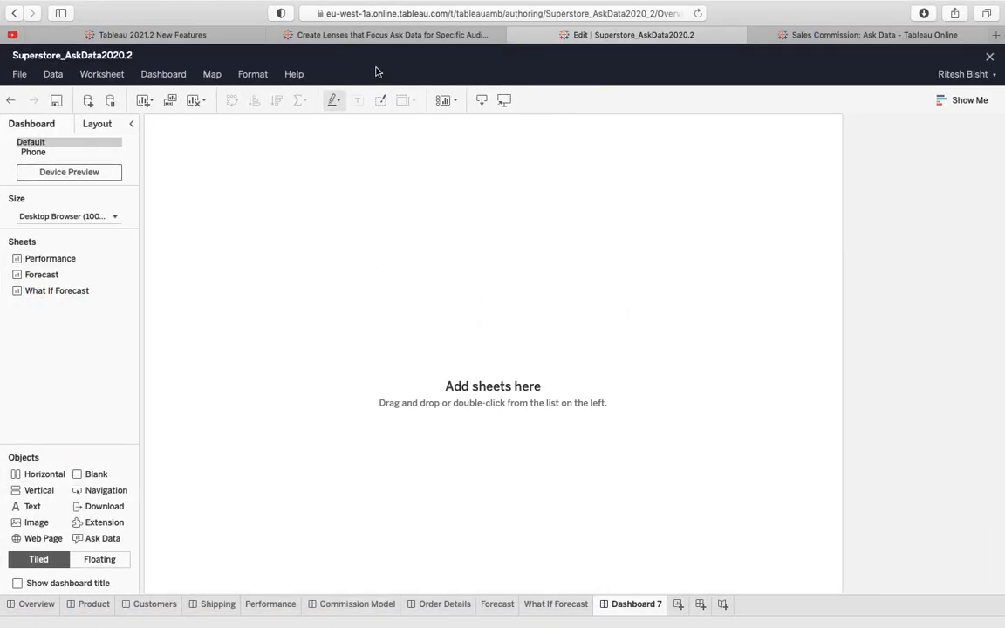
click(193, 34)
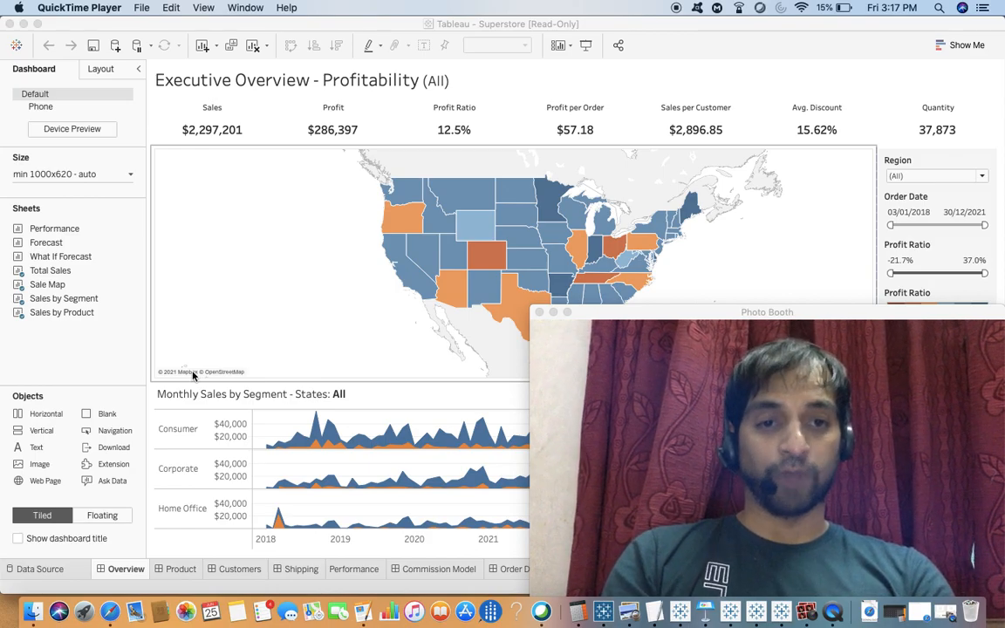
key(super+Tab)
scroll(193, 376, down, 2)
scroll(194, 376, down, 5)
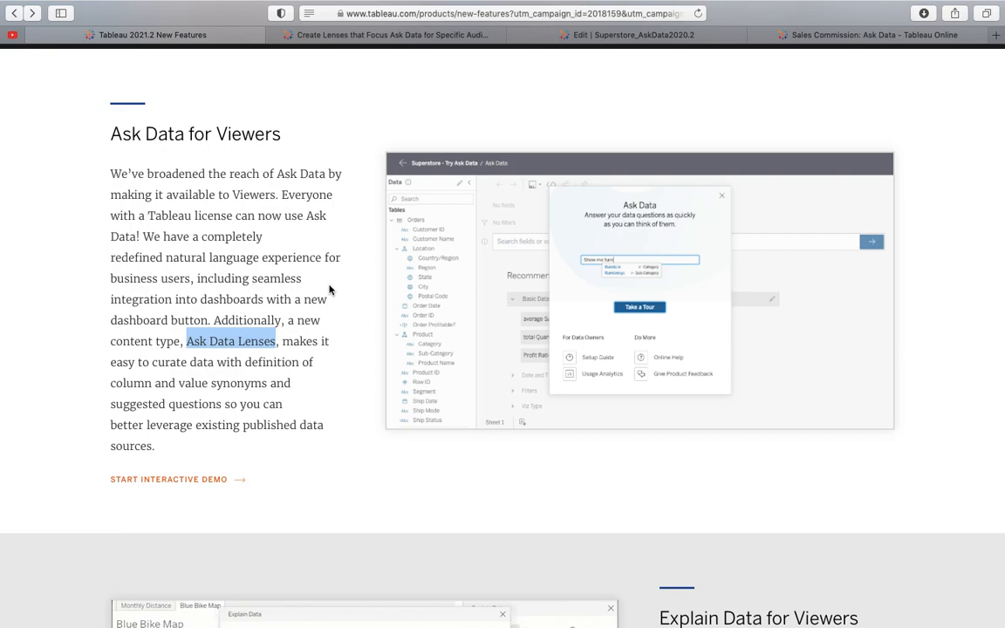
key(ctrl+Left)
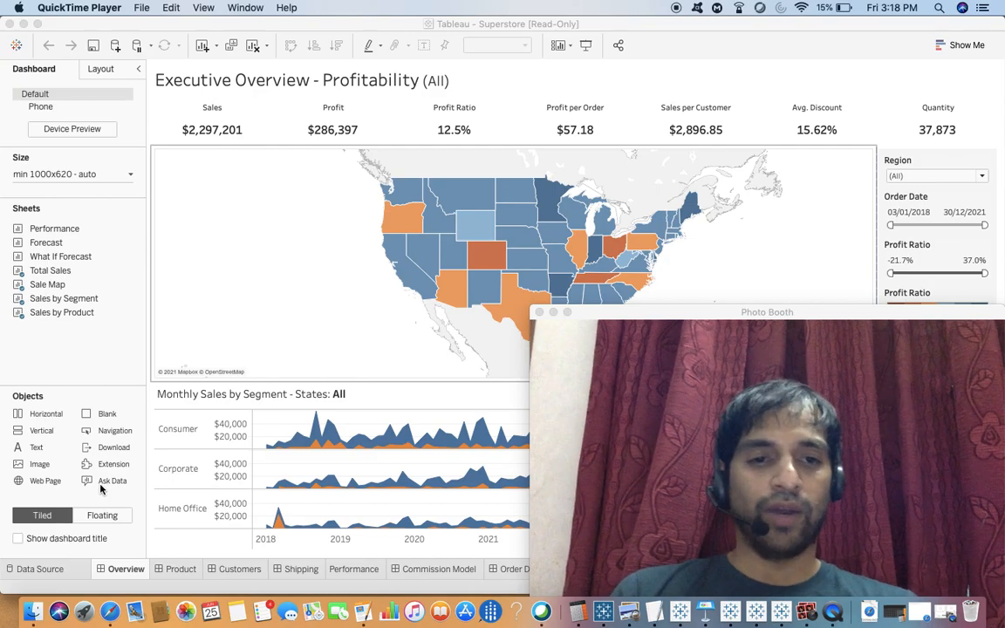
key(super+Tab)
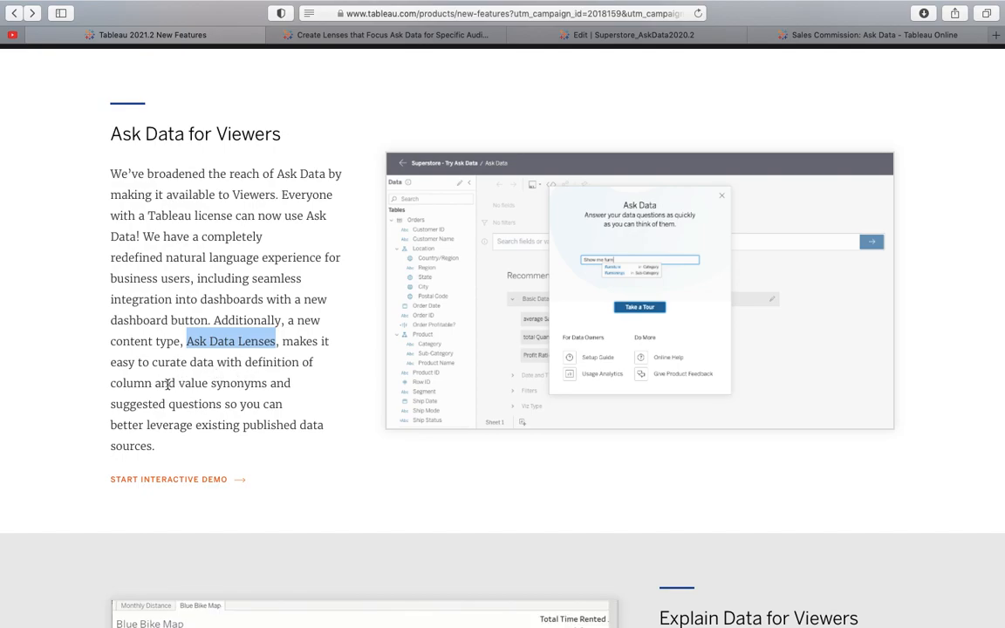
key(ctrl+Left)
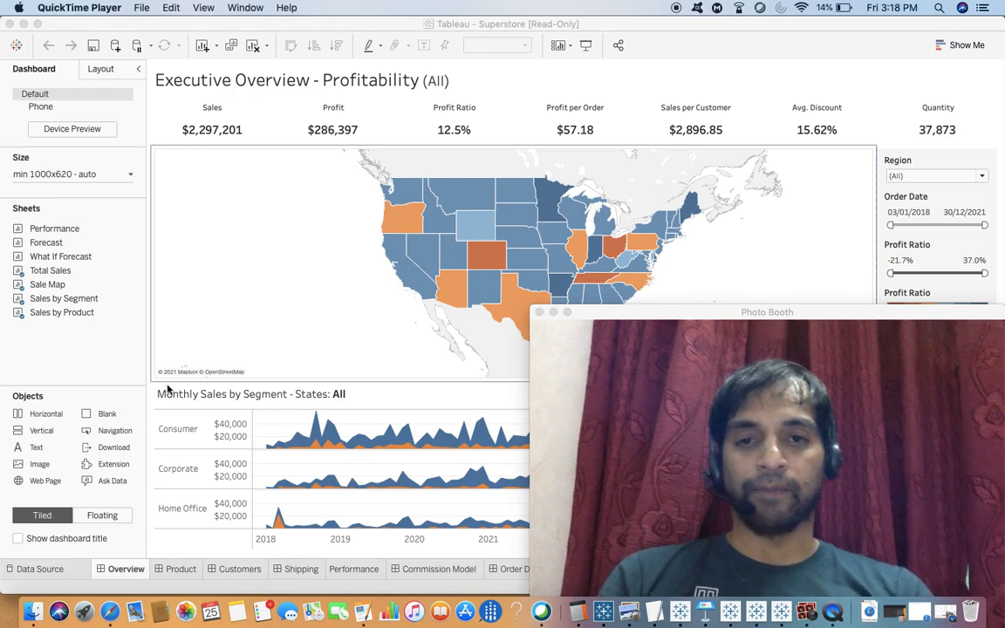
Switch to the browser and bring up the Superstore_AskData2020.2 workbook in web authoring.
click(186, 318)
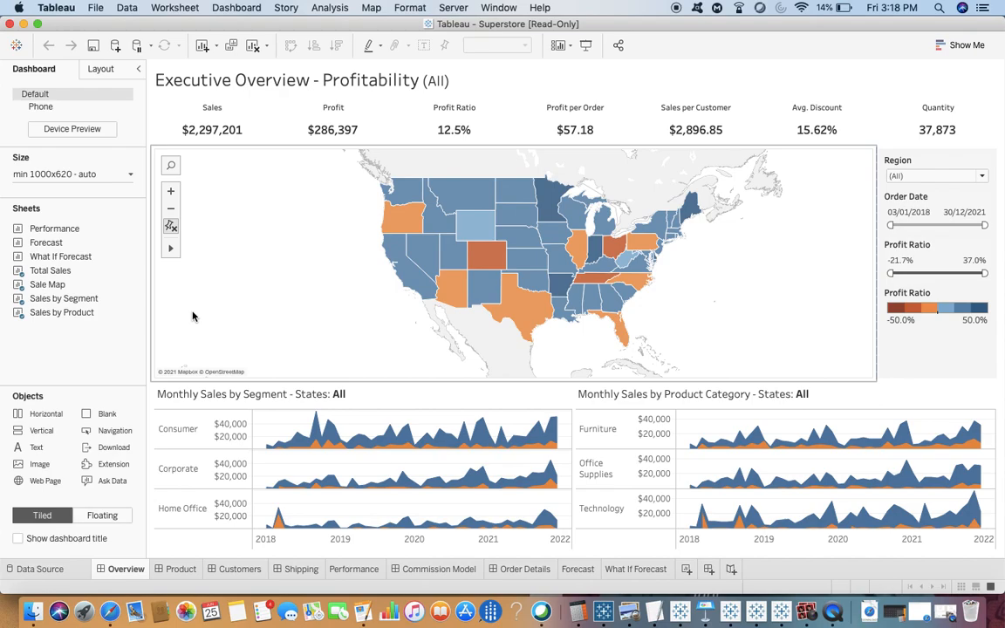
key(super+Tab)
key(super+Tab)
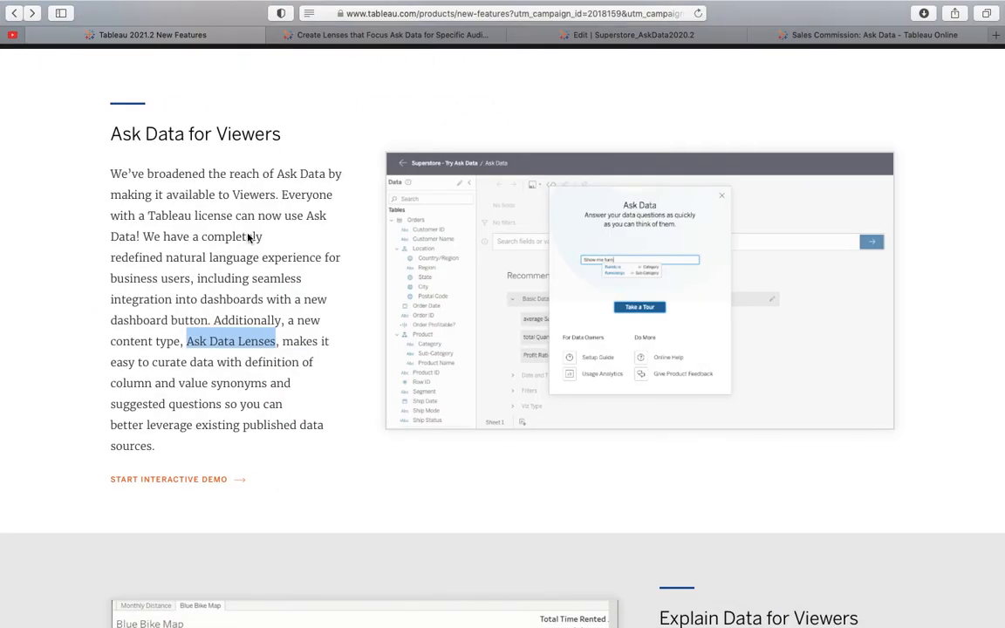
click(552, 39)
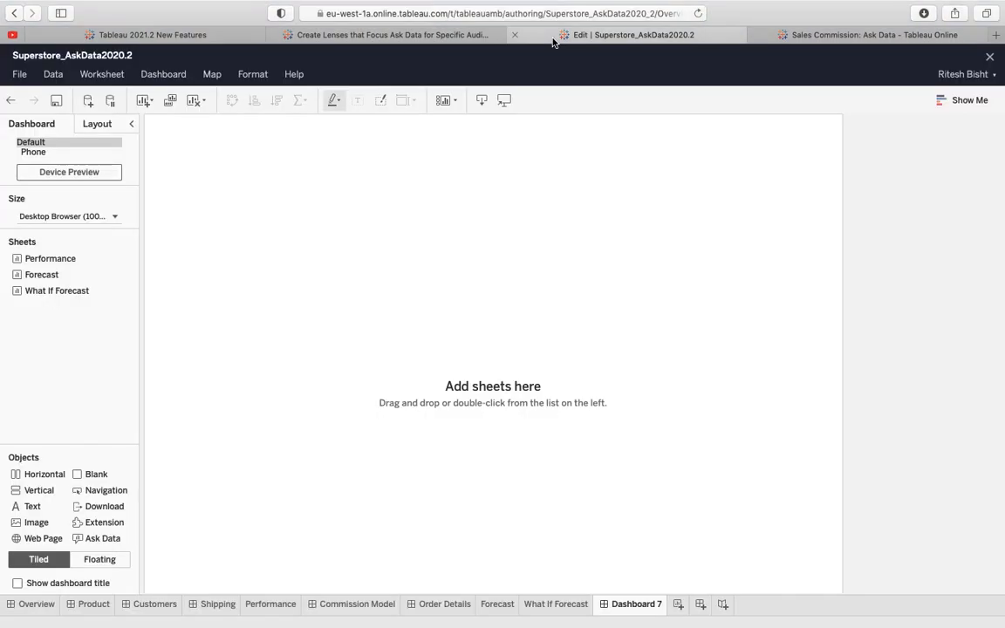
key(super+Tab)
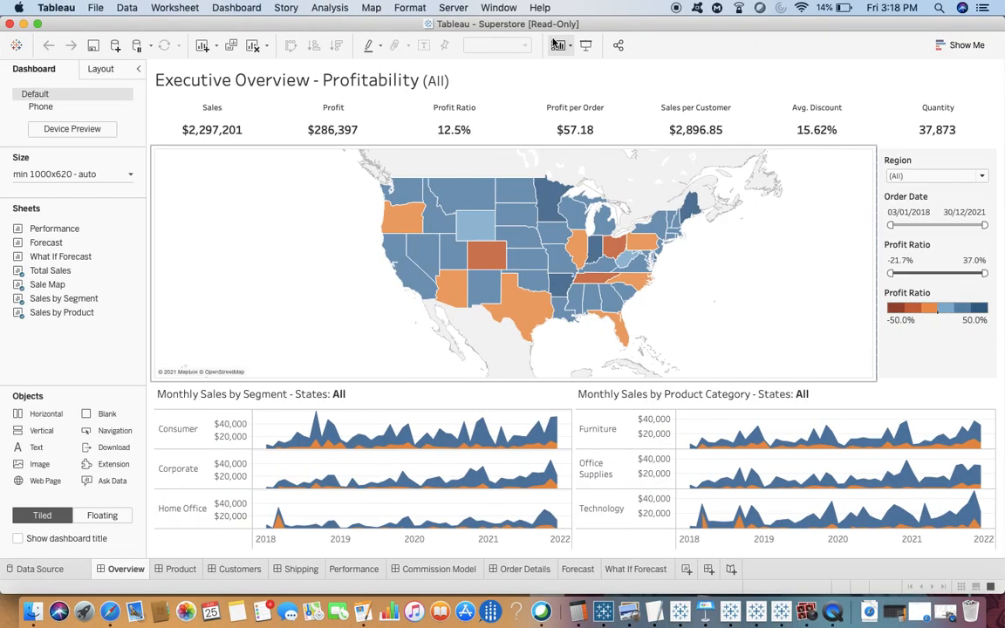
key(super+Tab)
key(super+Tab)
key(super+Tab)
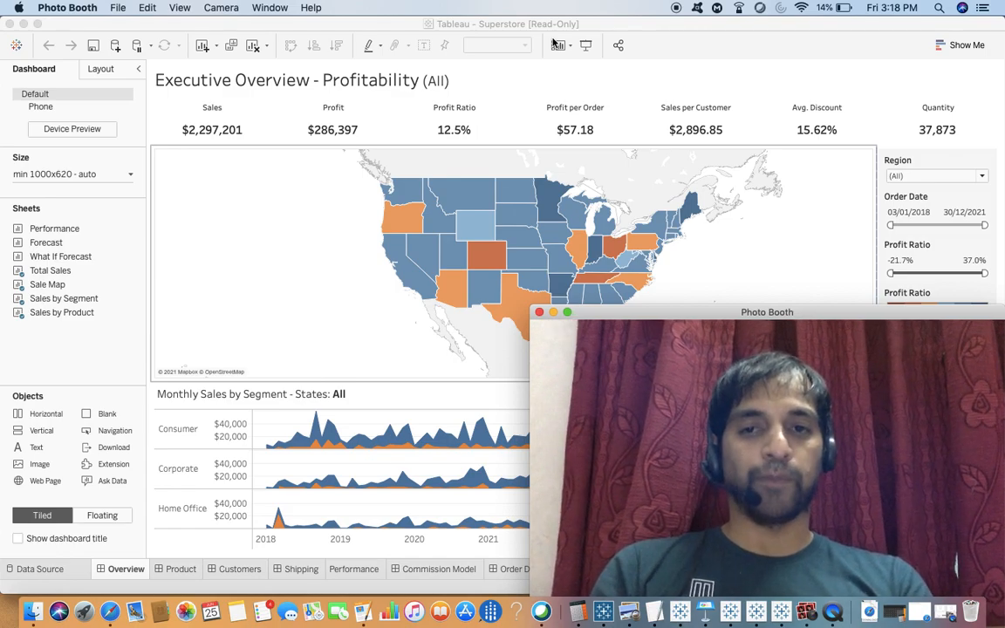
key(super+Tab)
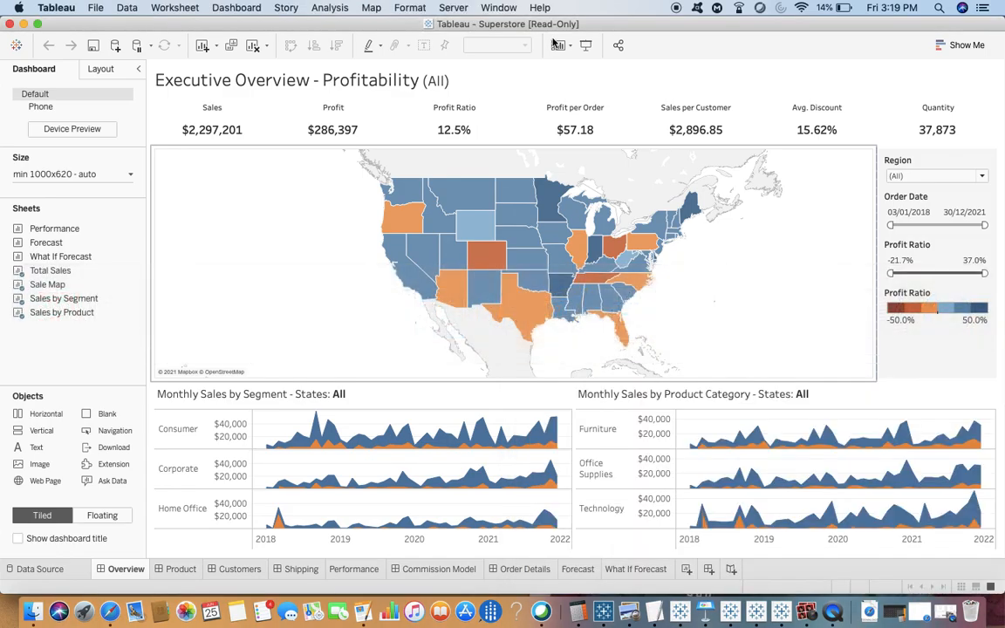
key(super+Tab)
key(super+Tab)
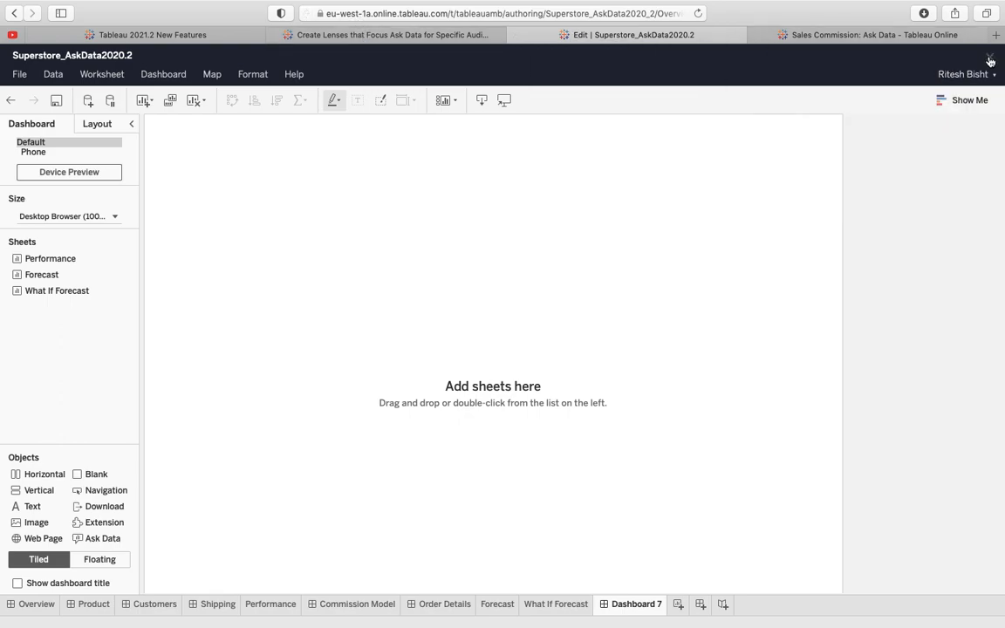
View the Product dashboard, then add a new blank dashboard containing an Ask Data object.
click(91, 607)
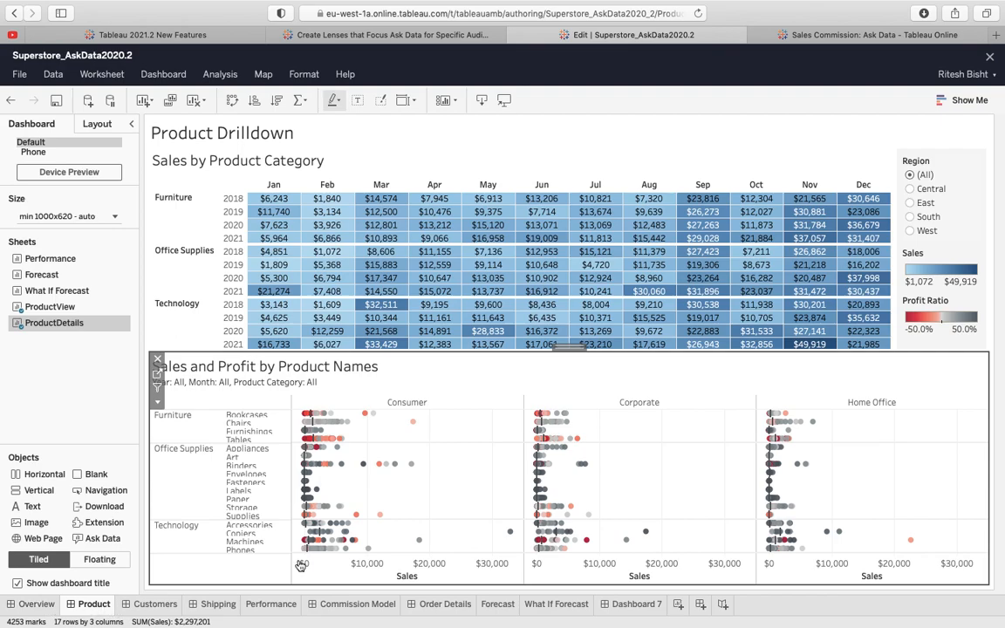
click(699, 604)
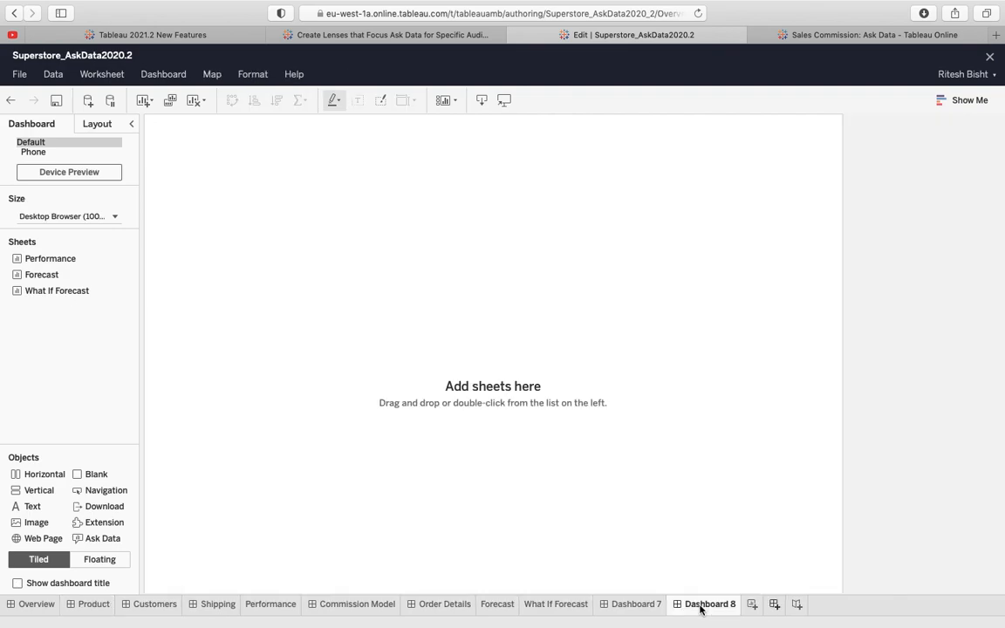
double_click(111, 541)
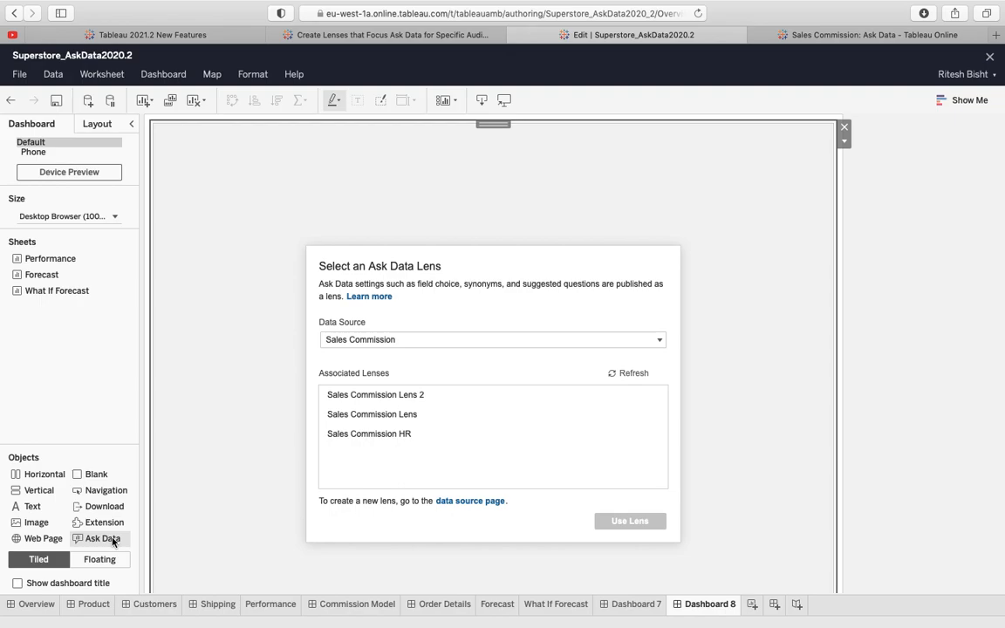
Open the Sales Commission data source page from the Ask Data object and start a new lens located in the Samples project.
click(465, 504)
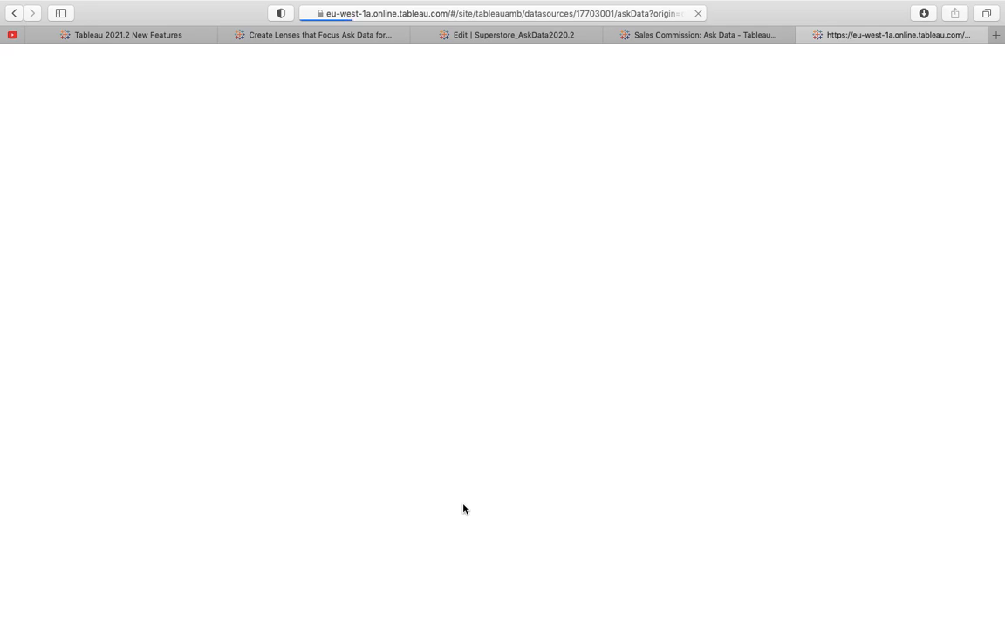
key(super+Tab)
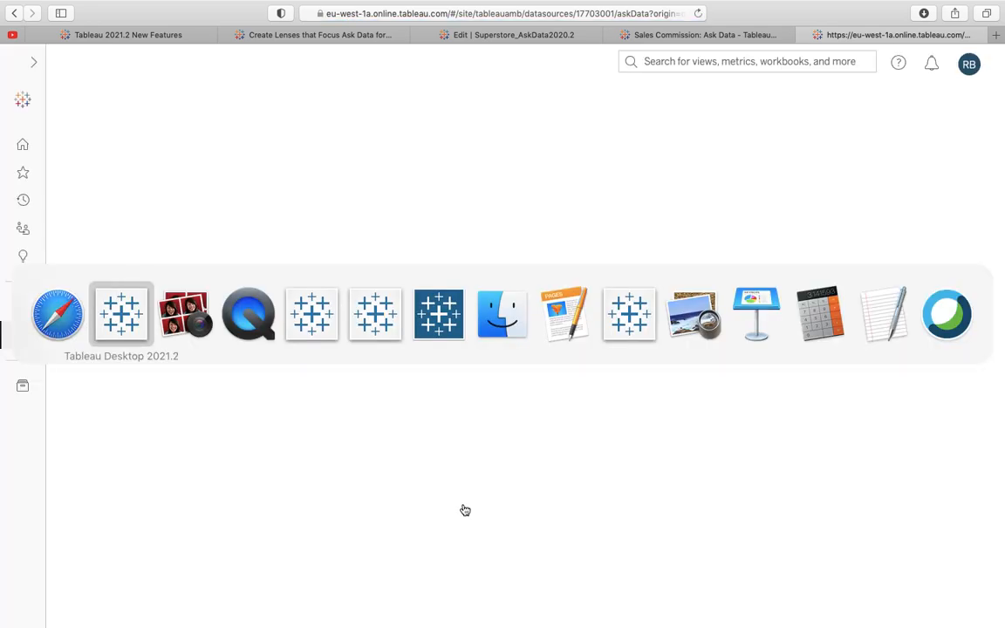
key(super+Tab)
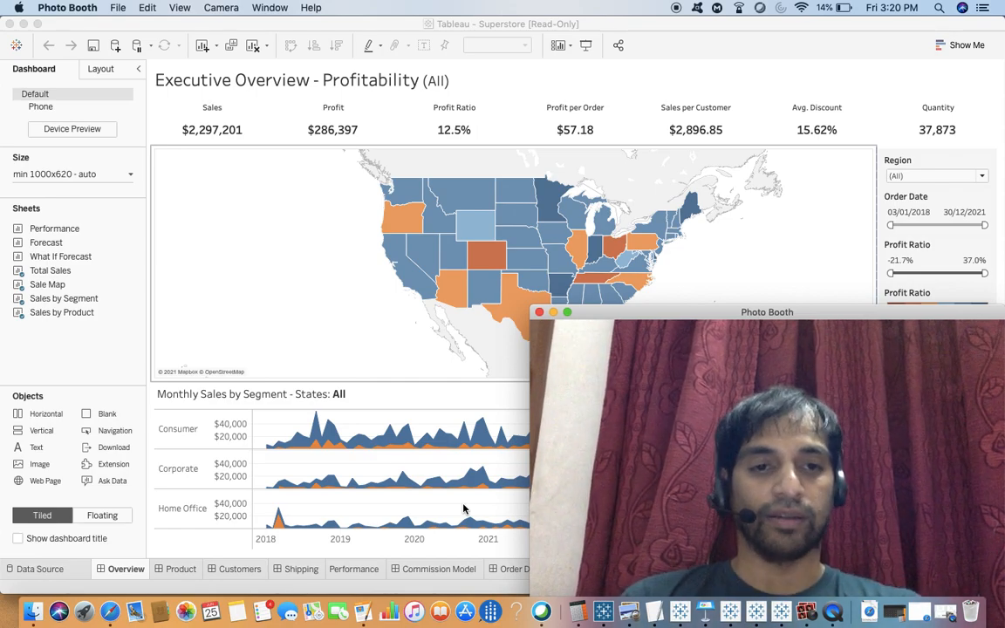
key(super+Tab)
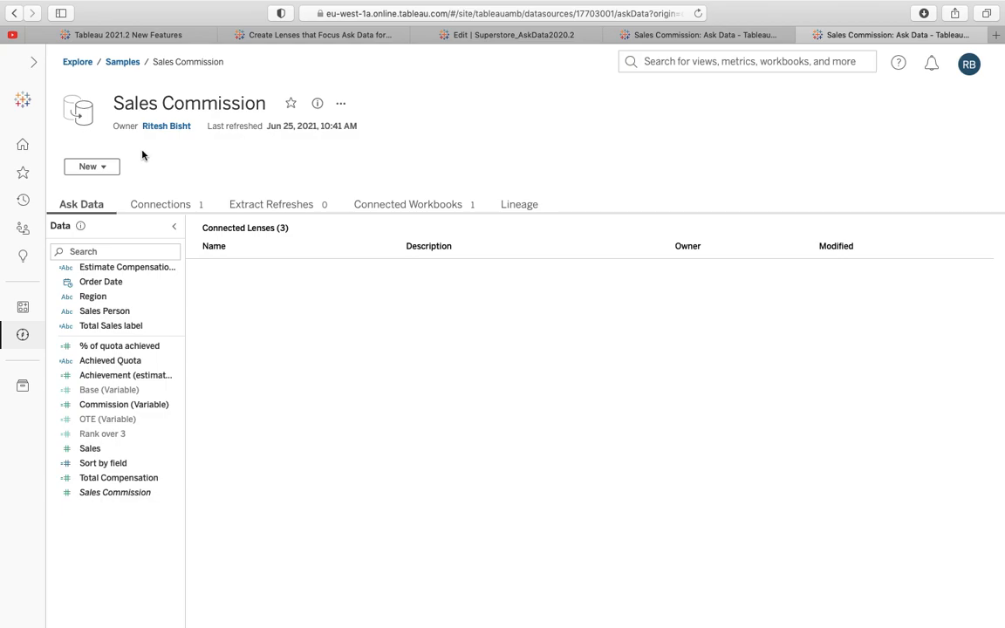
click(103, 165)
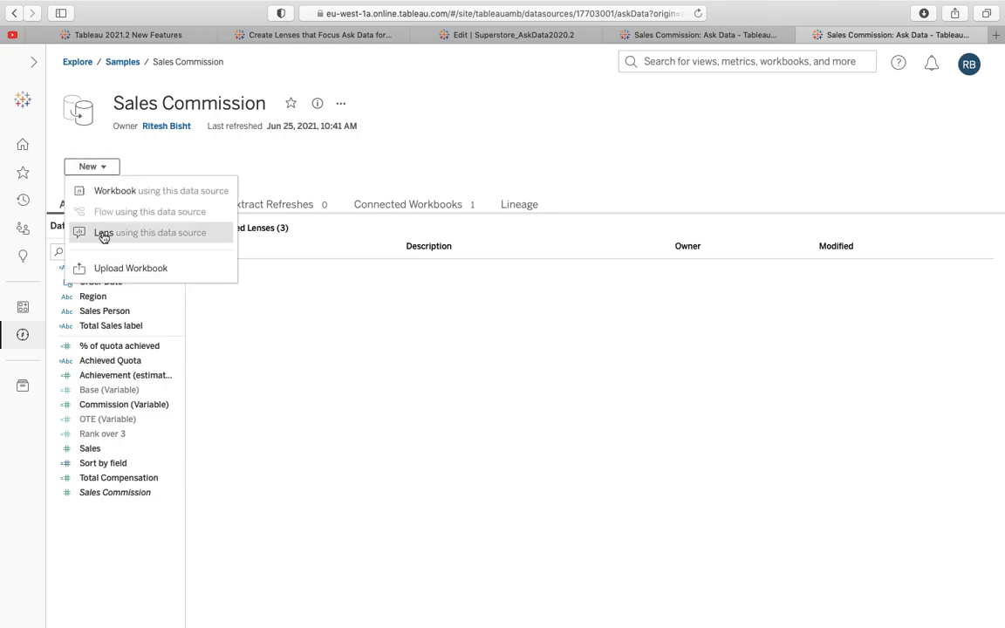
click(102, 234)
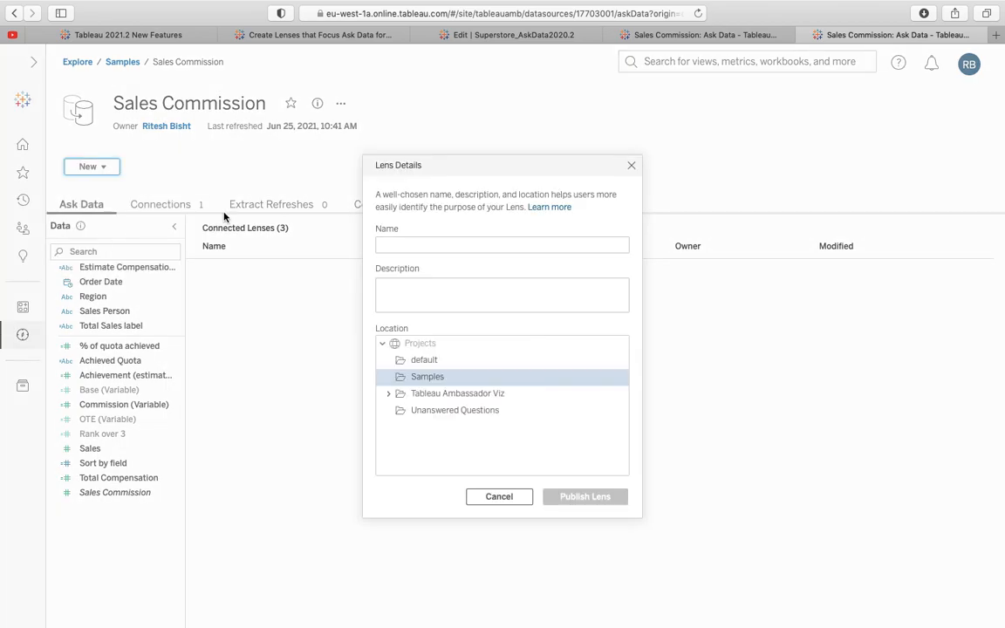
click(421, 378)
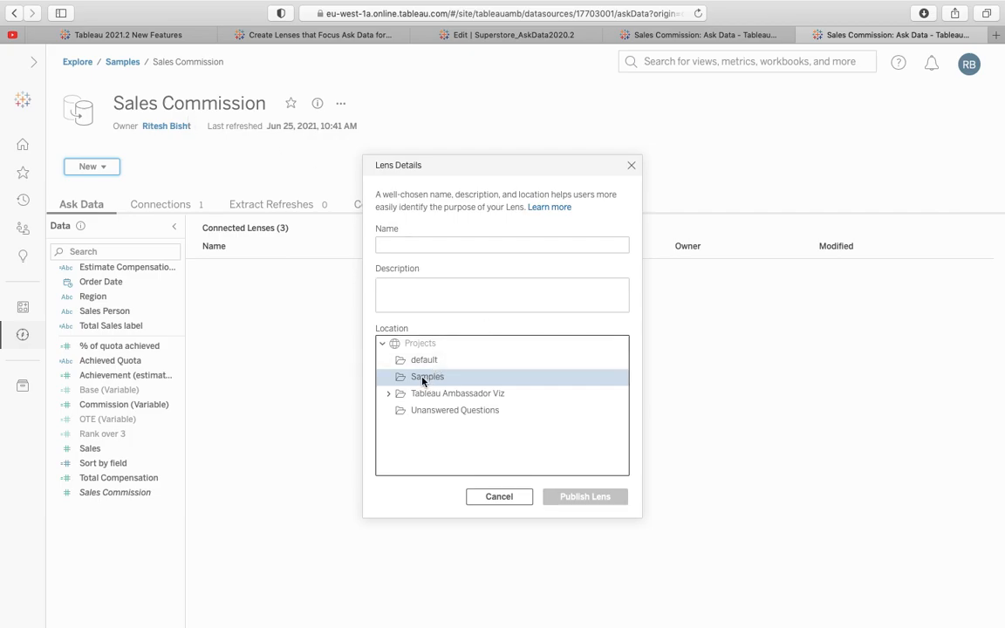
Name the lens "Sales Commission -MD" and copy that name into its description.
click(403, 247)
text(Sales Commission -MD)
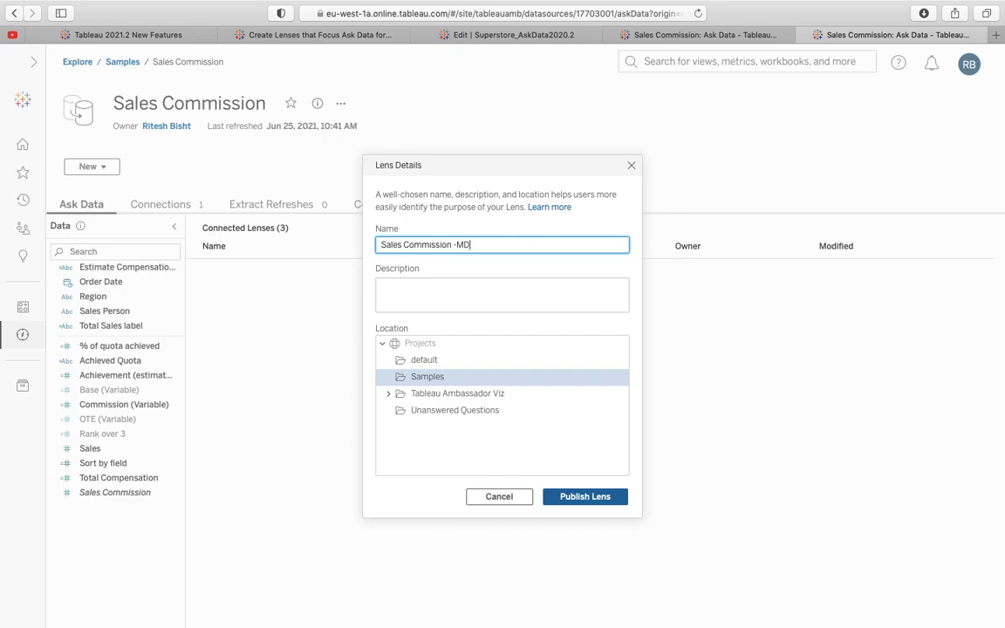
key(Tab)
click(494, 242)
drag(494, 242, 376, 239)
key(super+c)
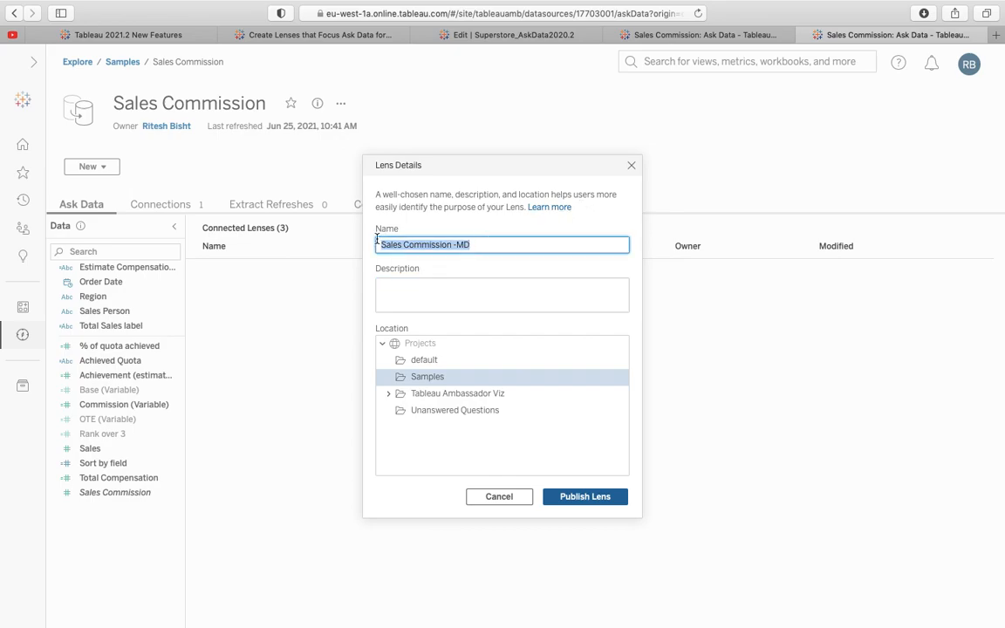
click(408, 298)
key(super+v)
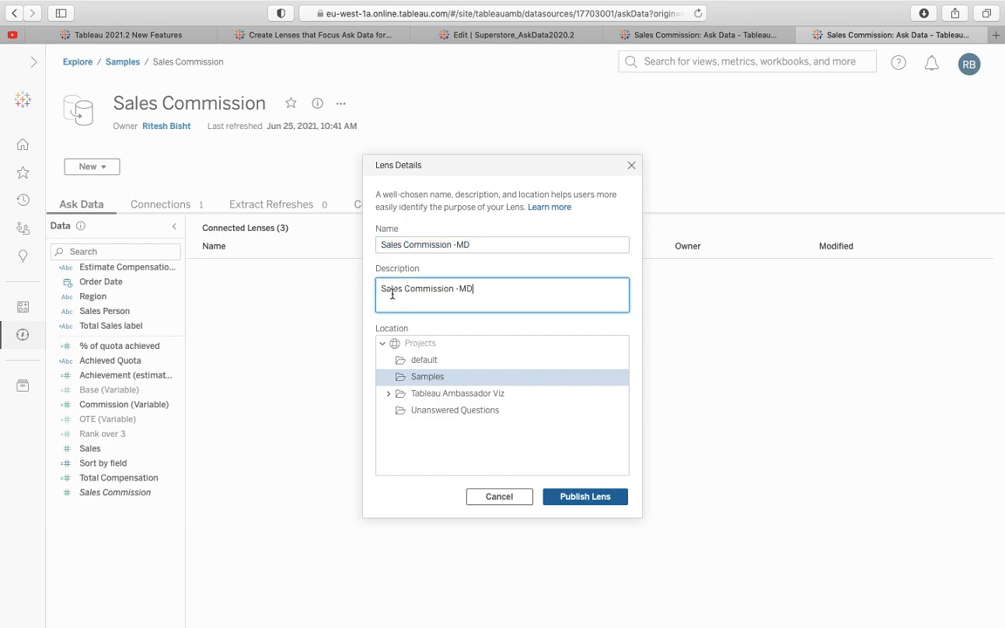
Prefix the lens description so it reads "Lens for Sales Commission -MD" and publish the lens.
click(382, 291)
text(IEN)
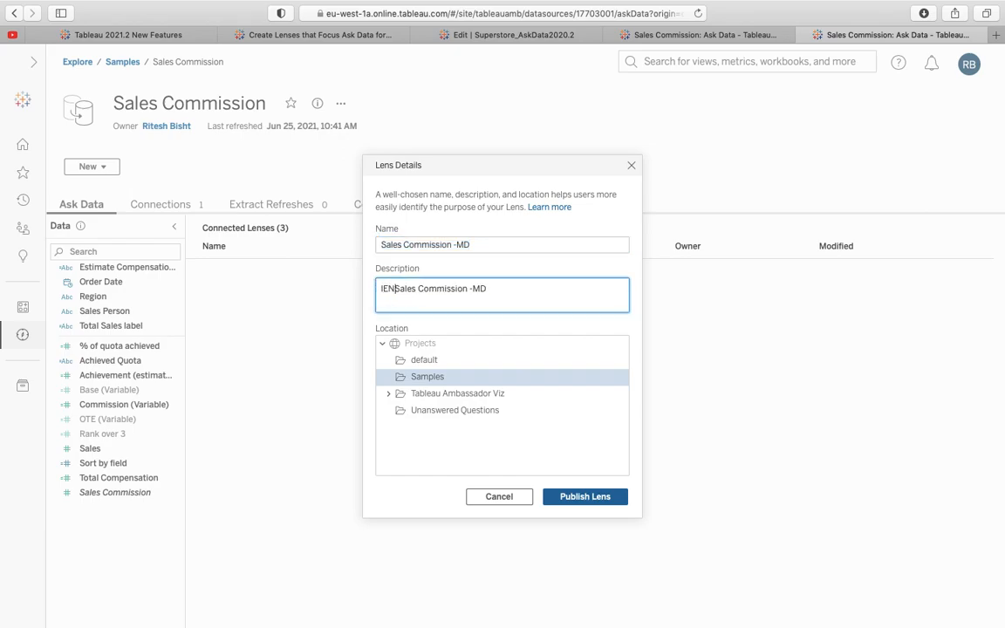
key(BackSpace)
key(BackSpace)
key(BackSpace)
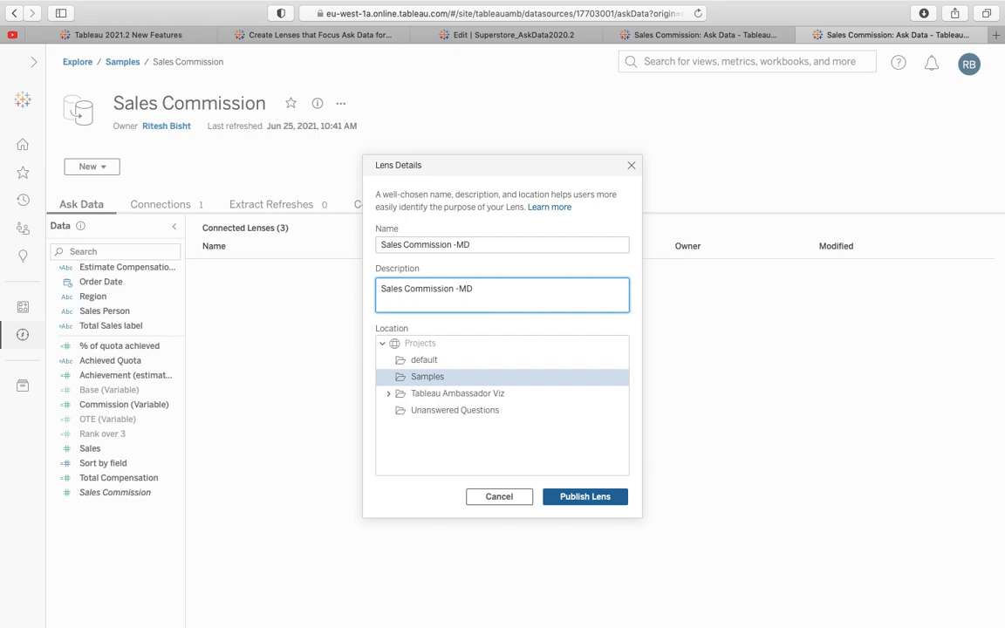
text(L)
text(s for)
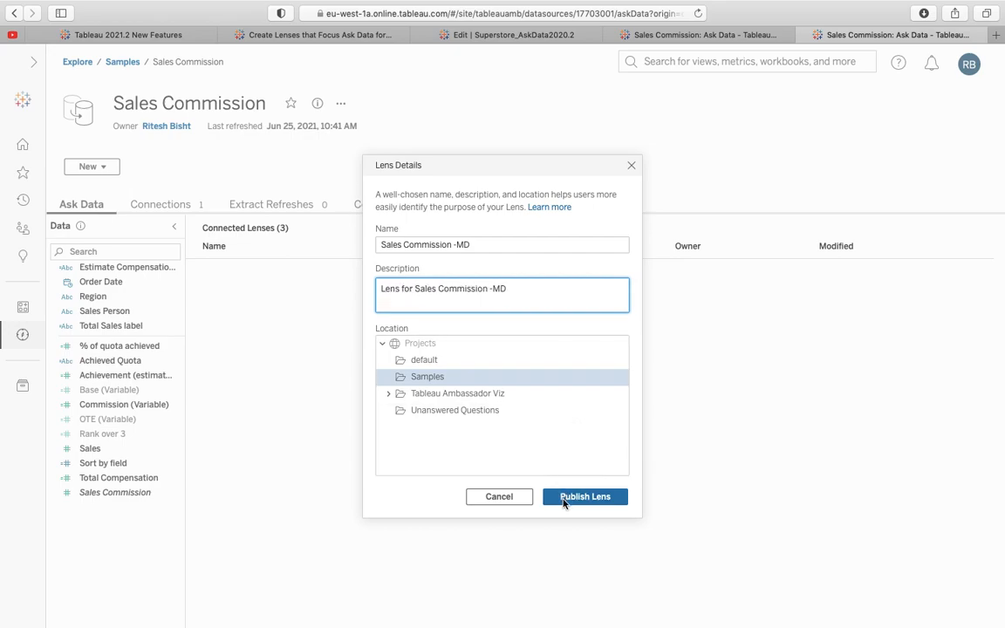
click(563, 500)
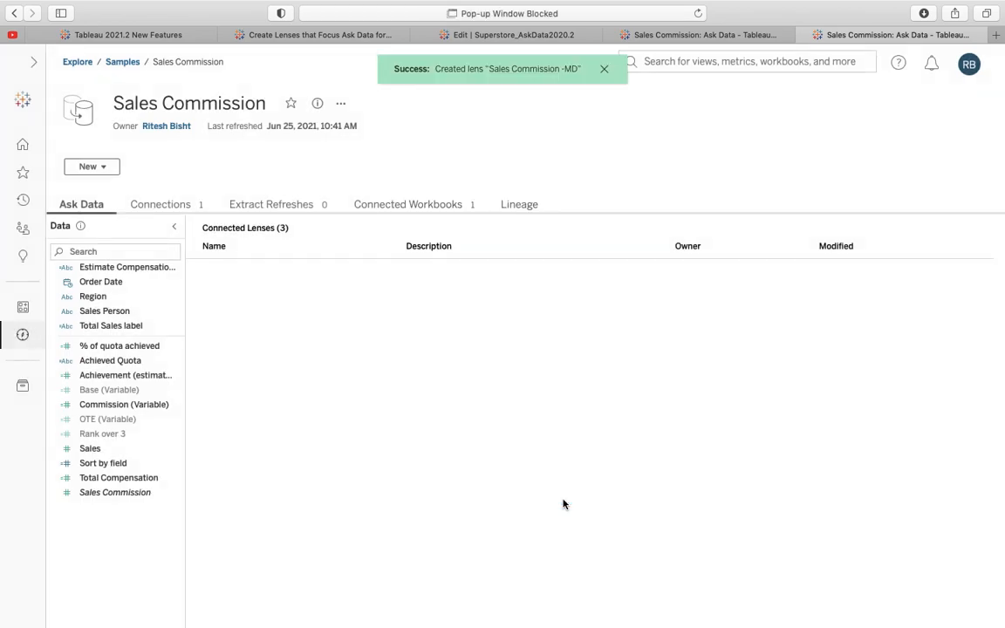
In the Superstore_AskData2020.2 workbook, add a new dashboard with an Ask Data object that uses the "Sales Commission -MD" lens.
click(603, 69)
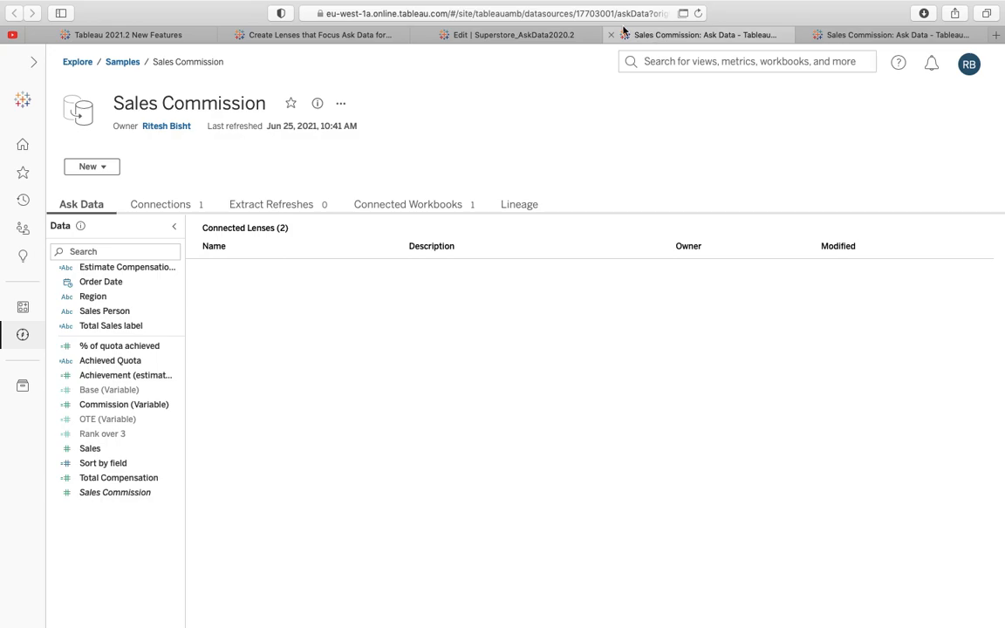
click(538, 36)
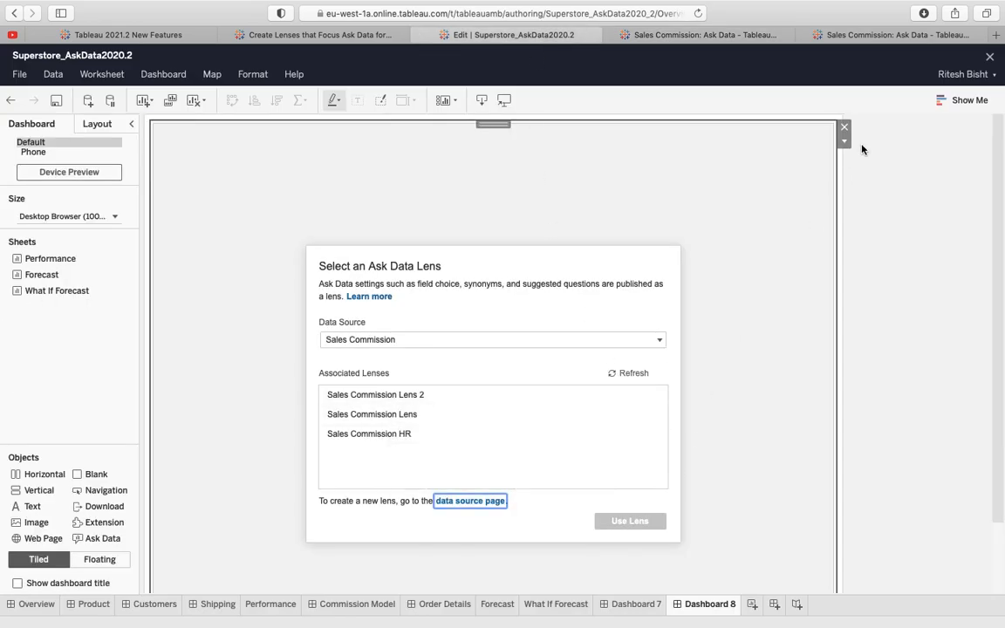
click(773, 604)
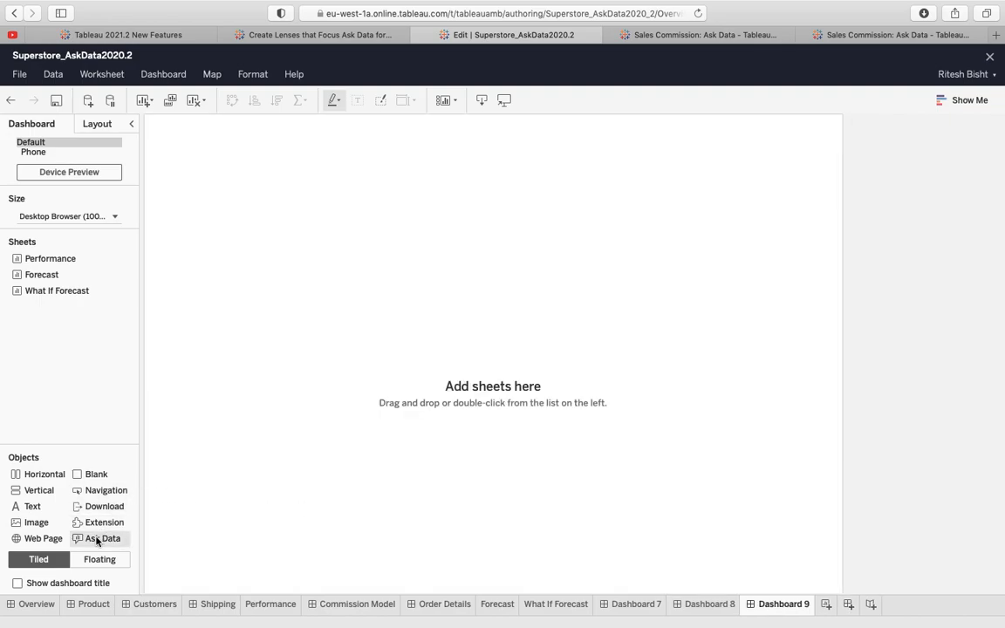
drag(98, 541, 401, 327)
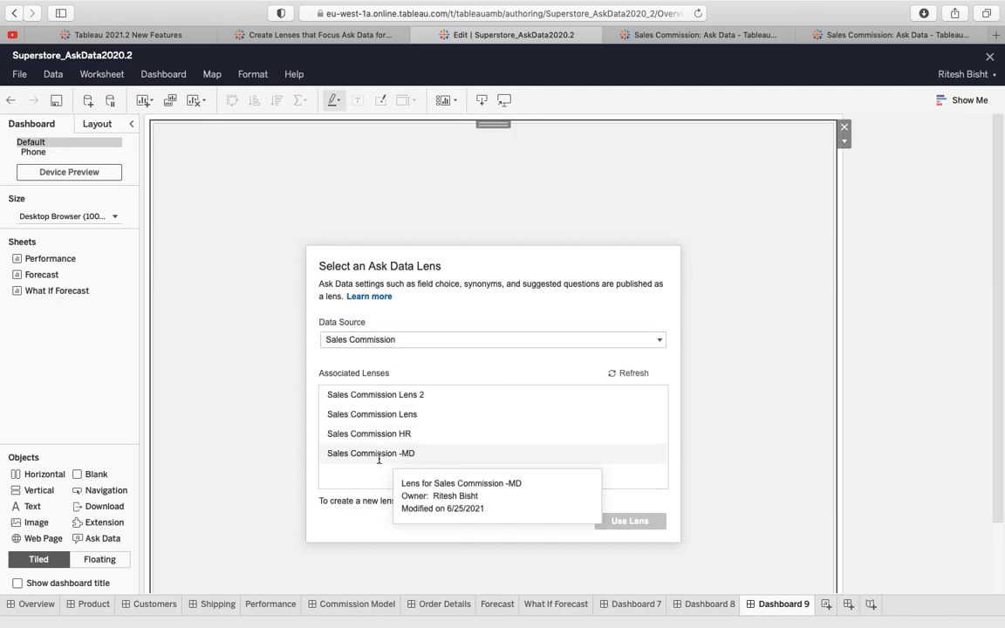
click(387, 454)
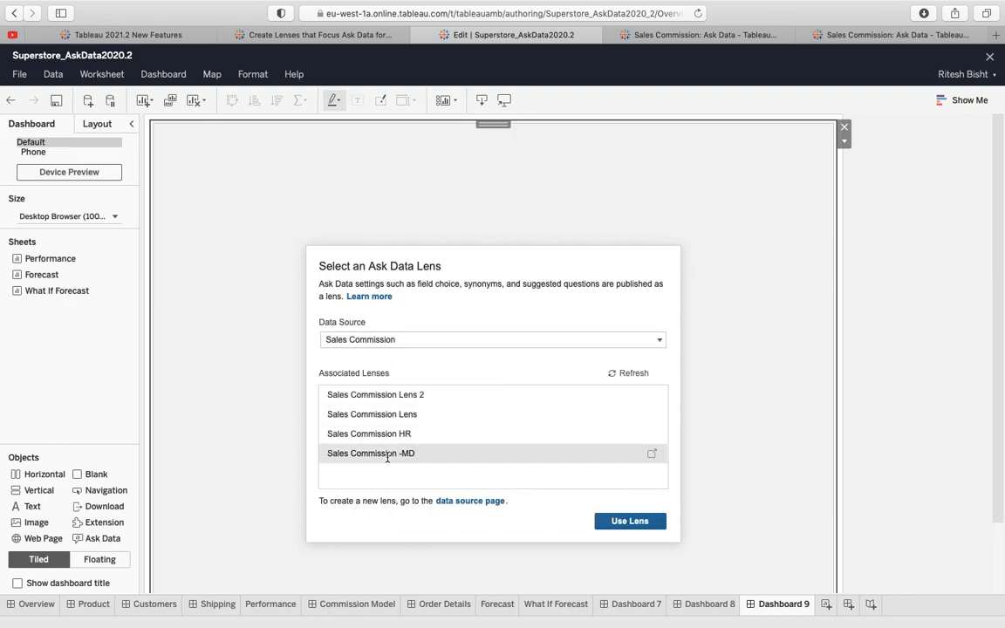
click(629, 521)
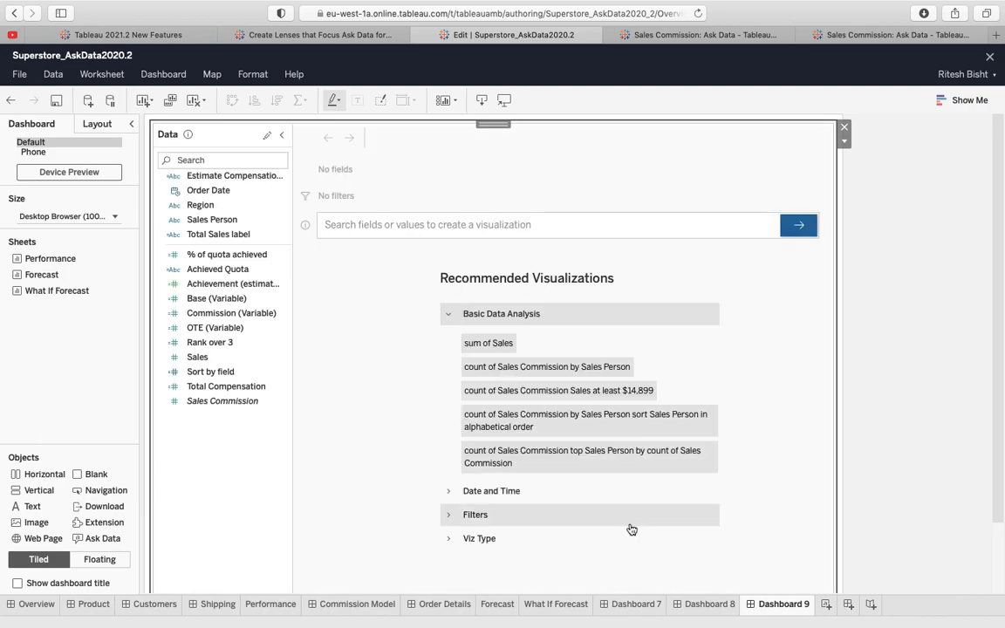
Exclude the "Rank over 3" field from the fields used by the embedded Ask Data lens and submit the selection.
click(268, 138)
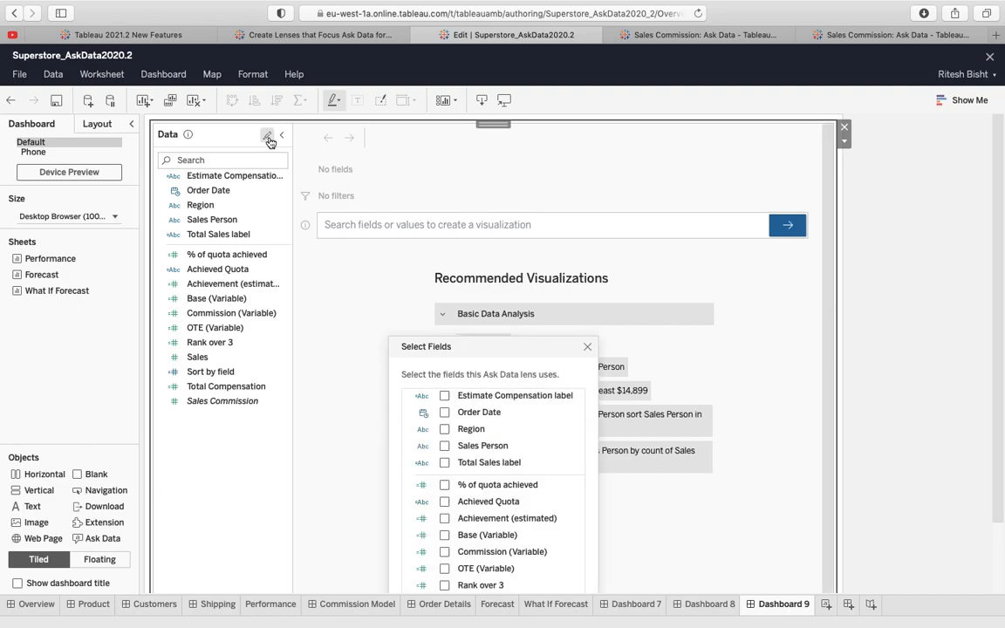
scroll(449, 383, down, 2)
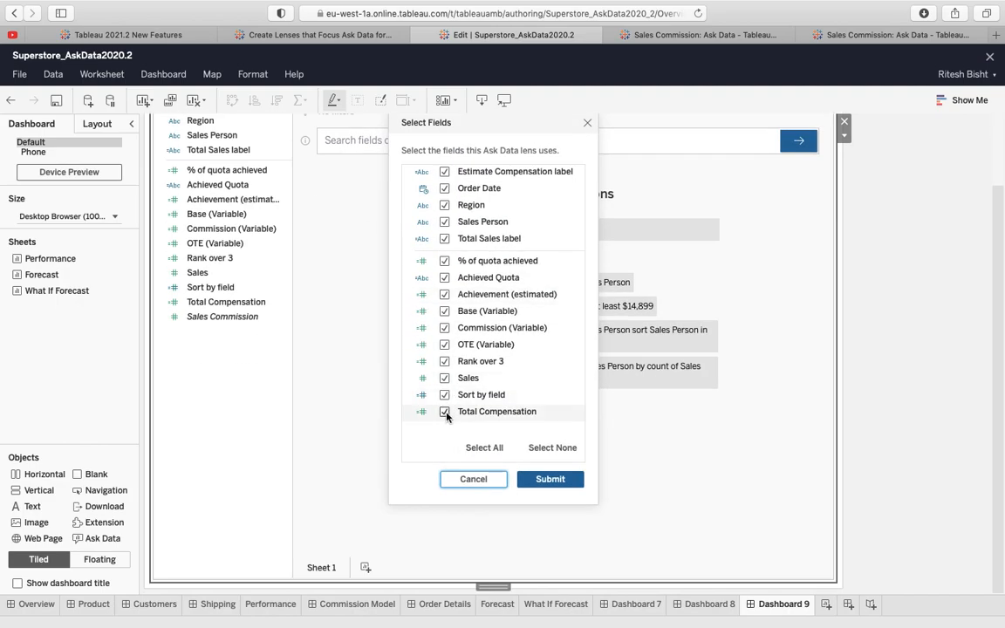
click(444, 363)
scroll(444, 365, up, 2)
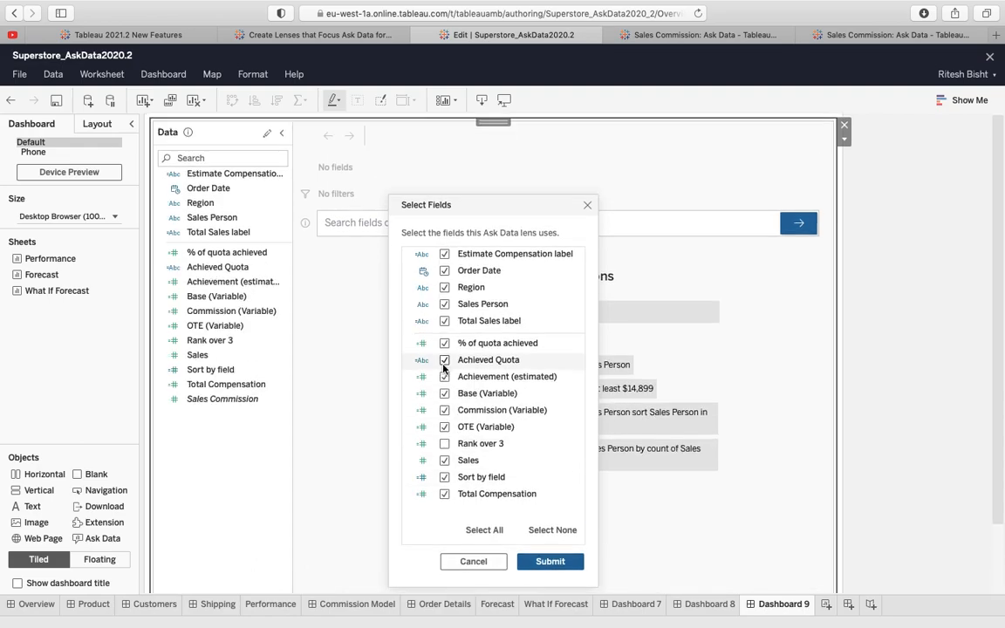
scroll(444, 365, down, 2)
click(549, 481)
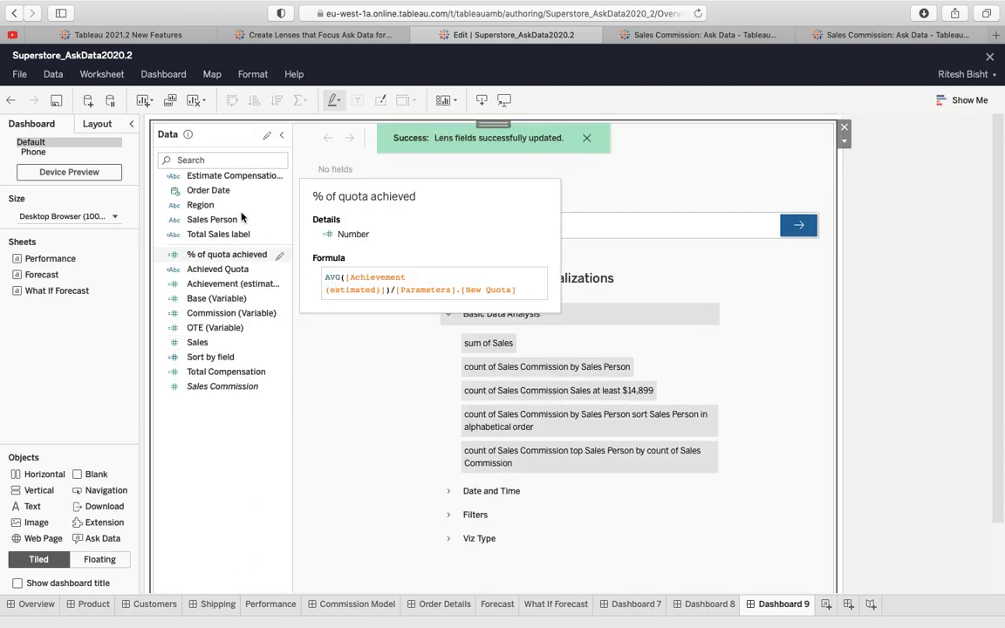
Check the synonyms in the Sales Person field details of the lens, then close the details.
click(278, 224)
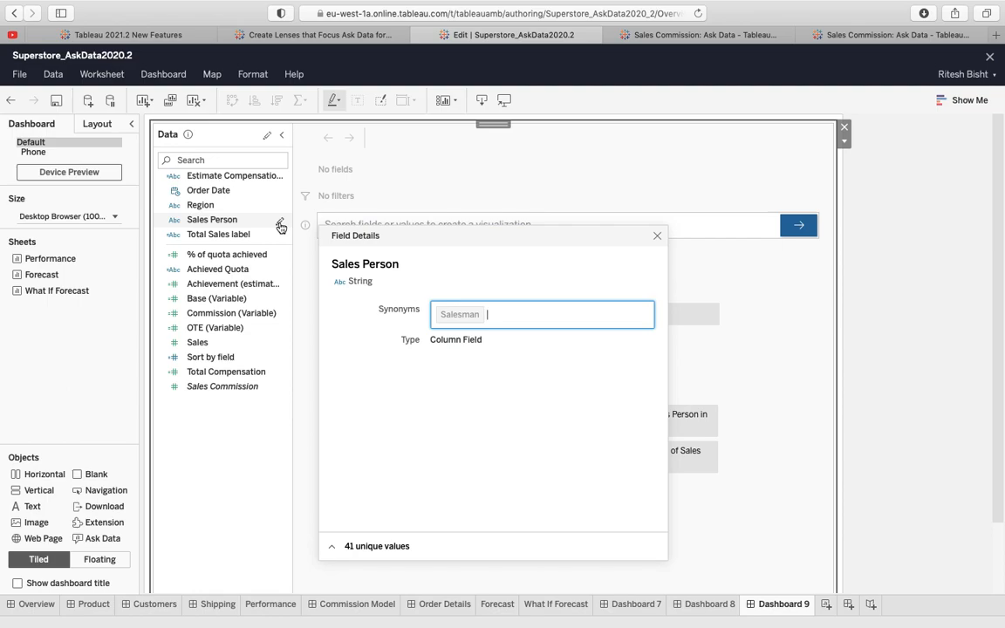
click(658, 236)
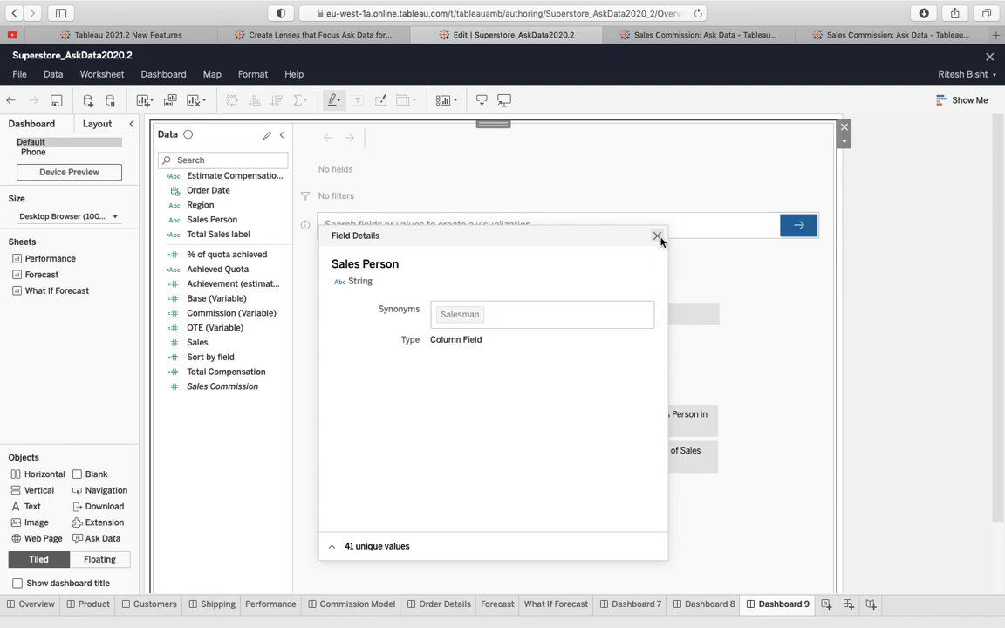
click(658, 238)
Ask the lens for "salesman with highest sales", using the suggested Sales field, and submit the query.
click(402, 226)
text(salesm)
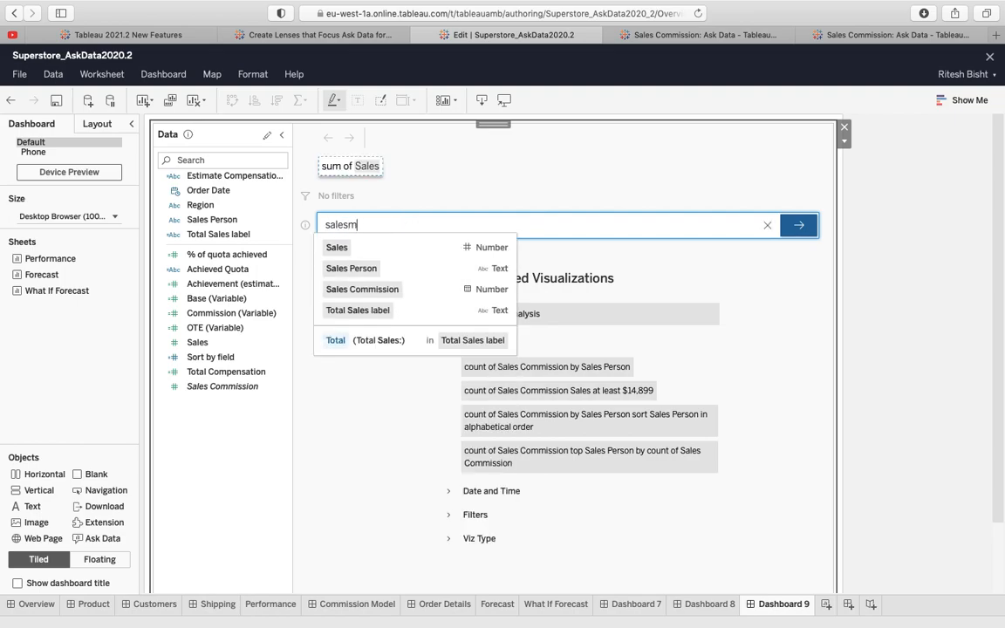
text(an with higjest s)
key(BackSpace)
key(BackSpace)
key(BackSpace)
text(hest sales)
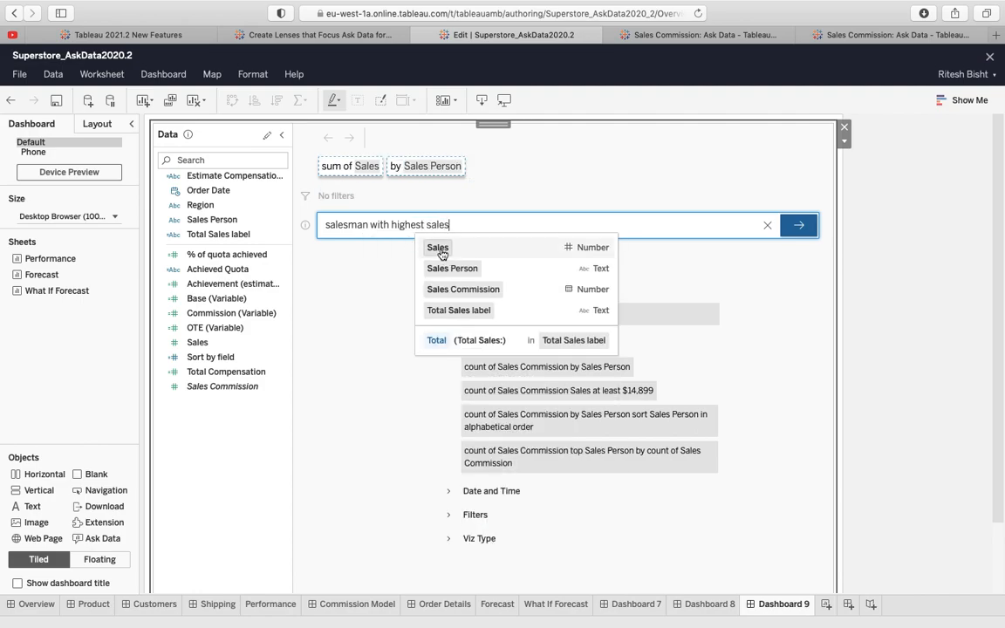
click(445, 251)
click(793, 228)
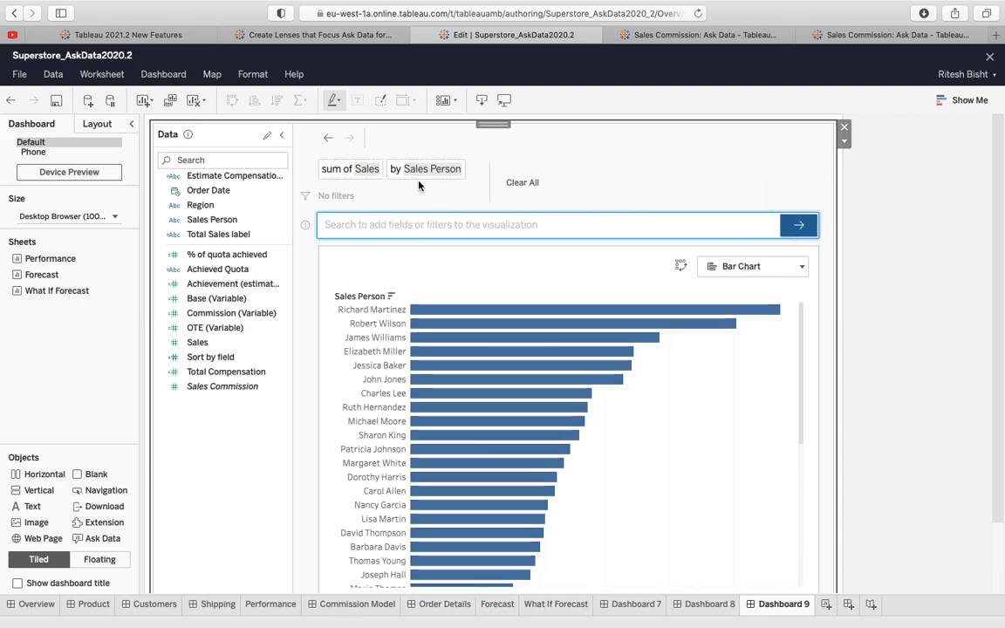
mouse_move(422, 175)
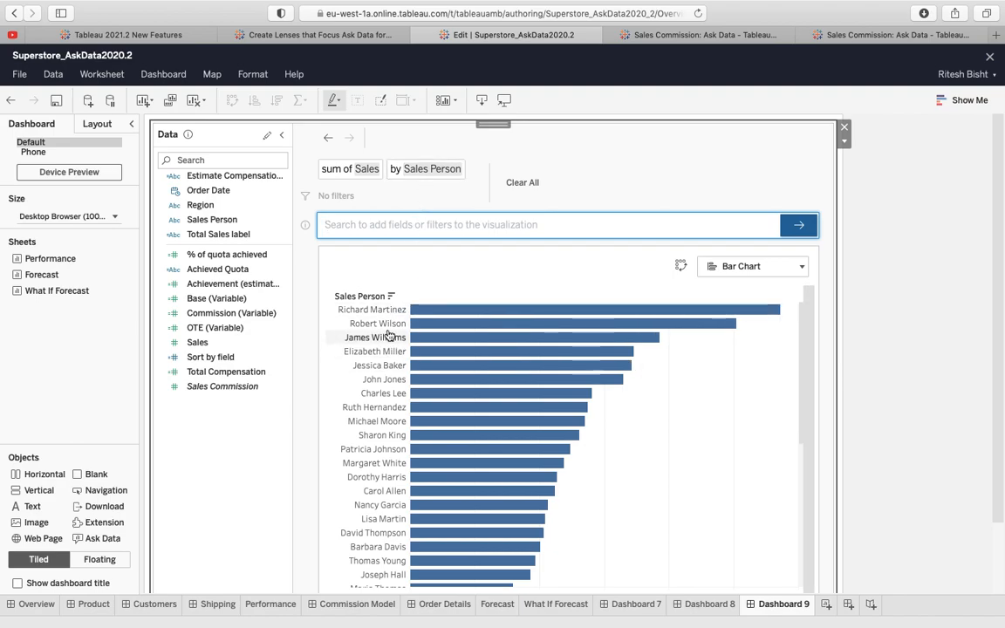
Filter the sales by sales person visualization to the Central region with the query "filter to Central".
text(filt)
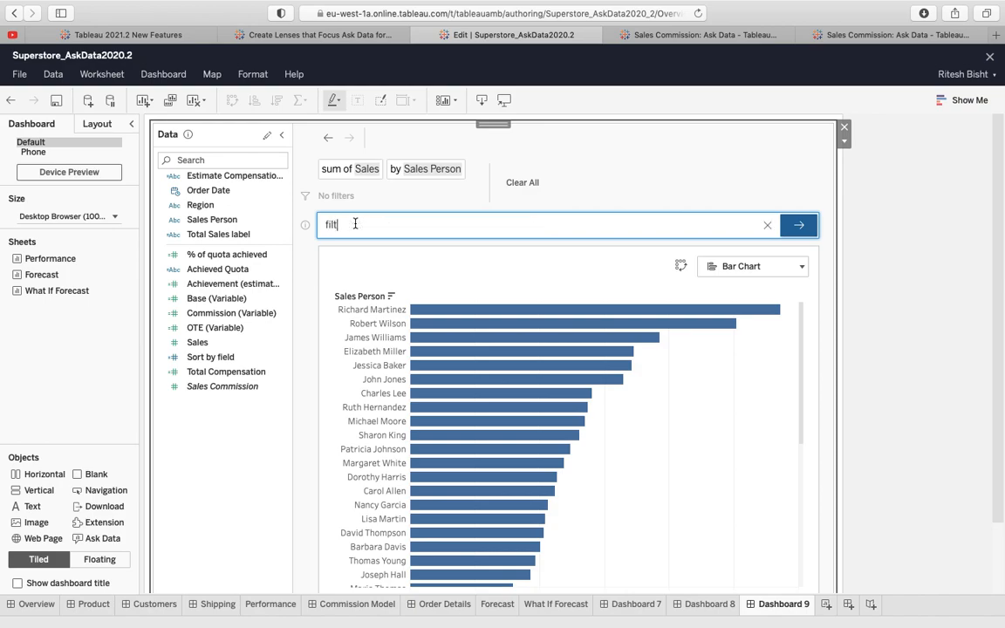
text(er to central)
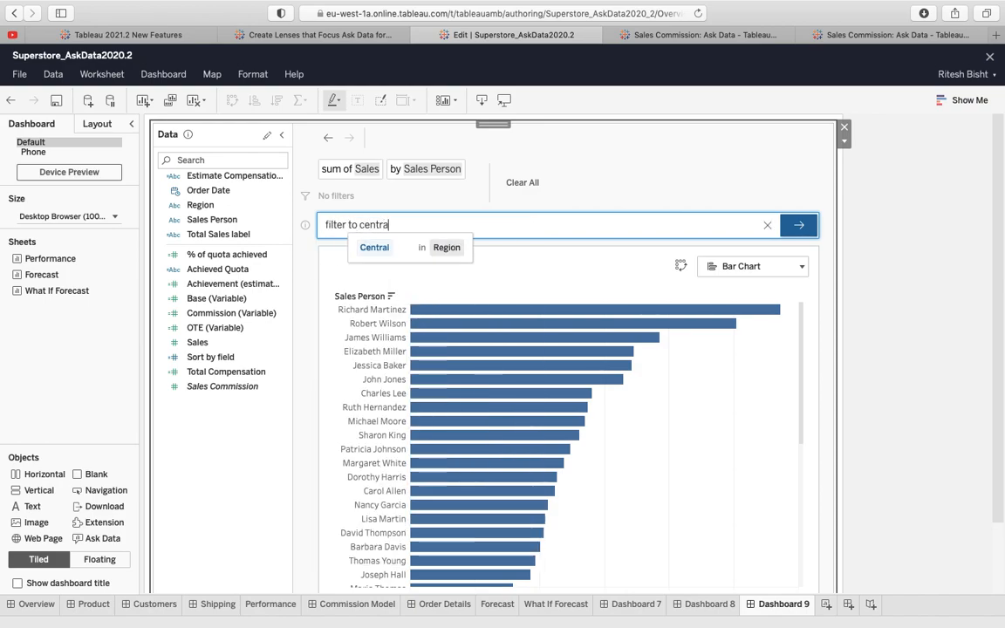
click(449, 248)
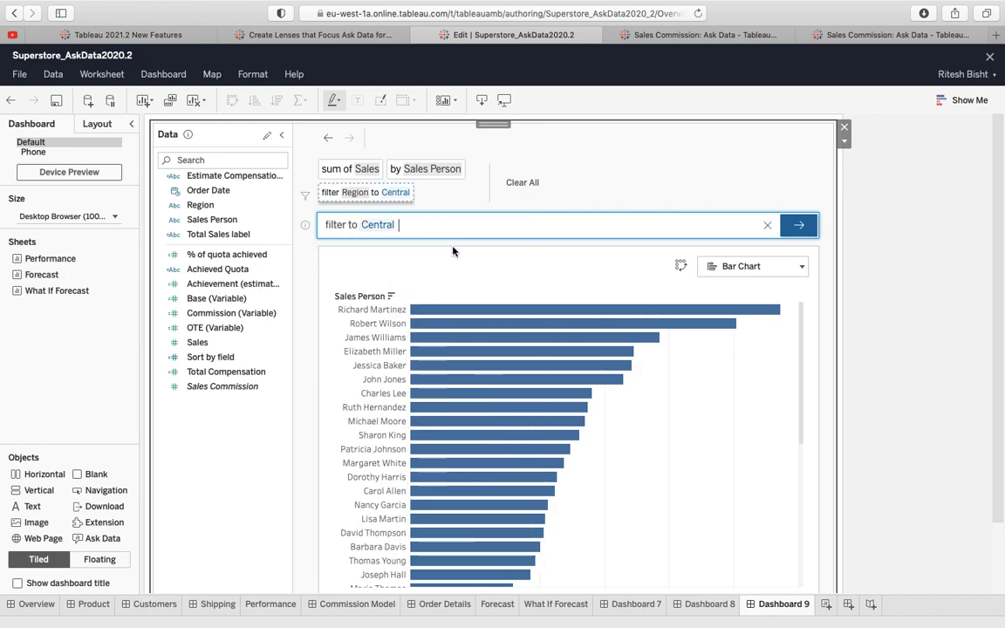
click(798, 227)
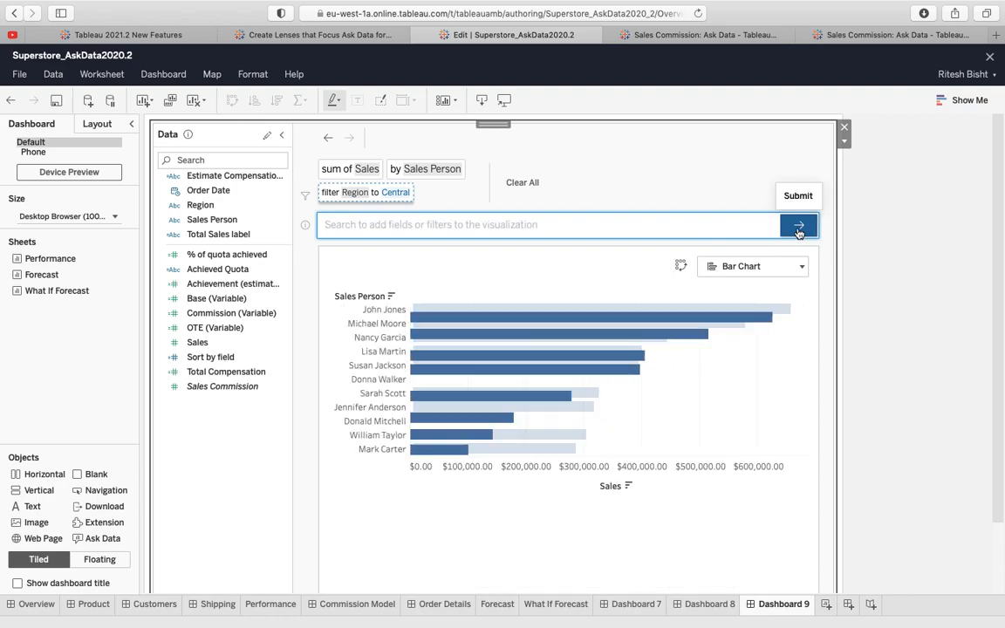
mouse_move(576, 321)
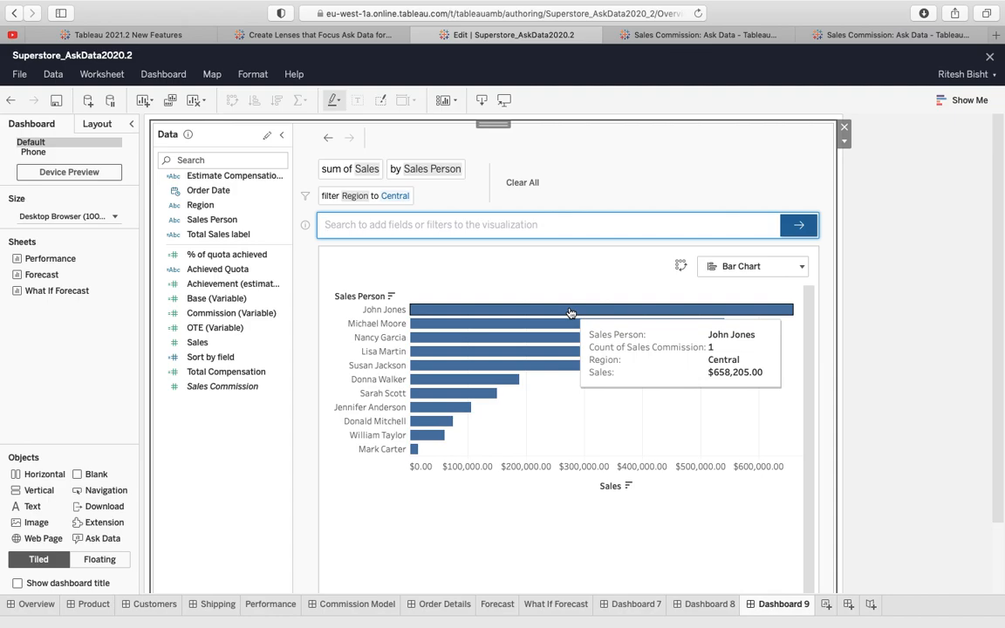
key(super+Tab)
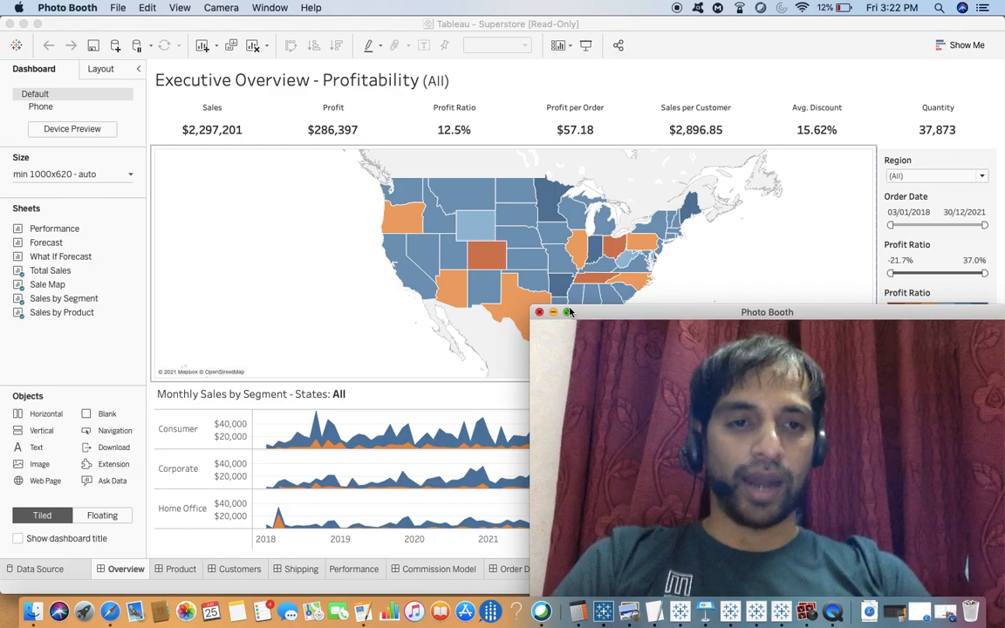
key(super+Tab)
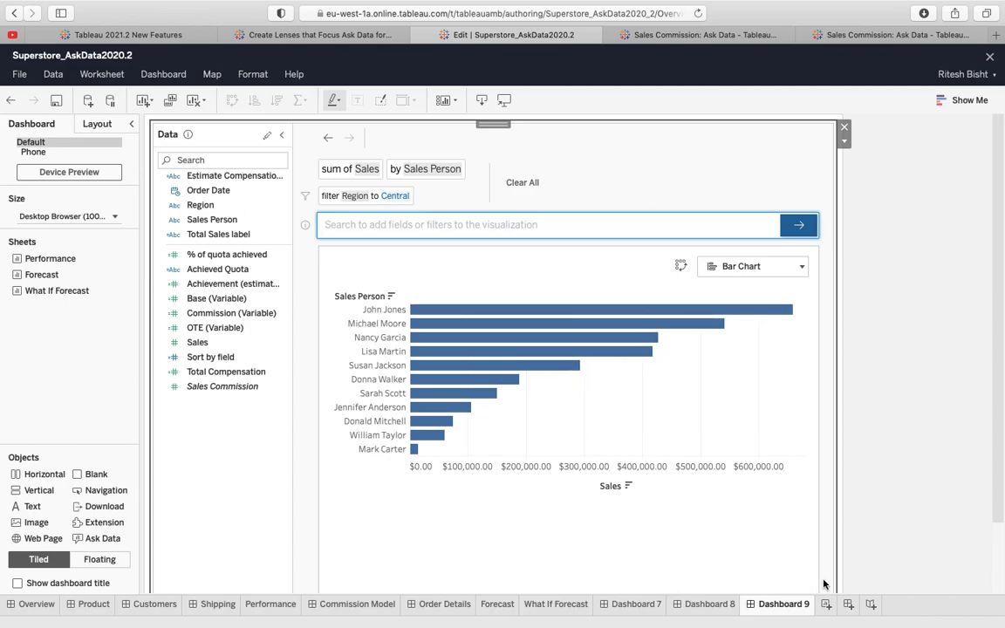
key(super+Tab)
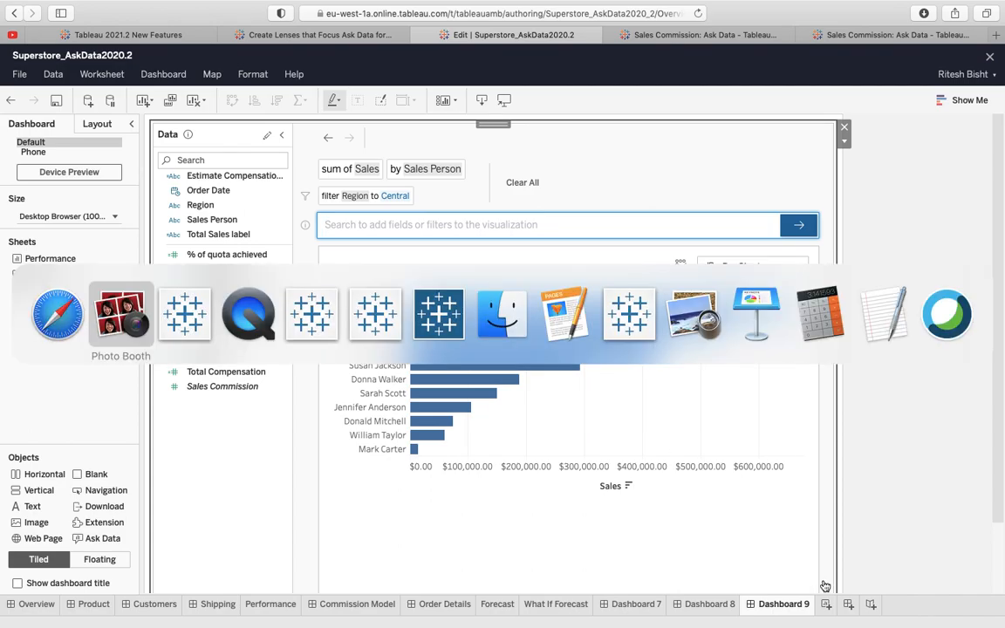
key(super+Tab)
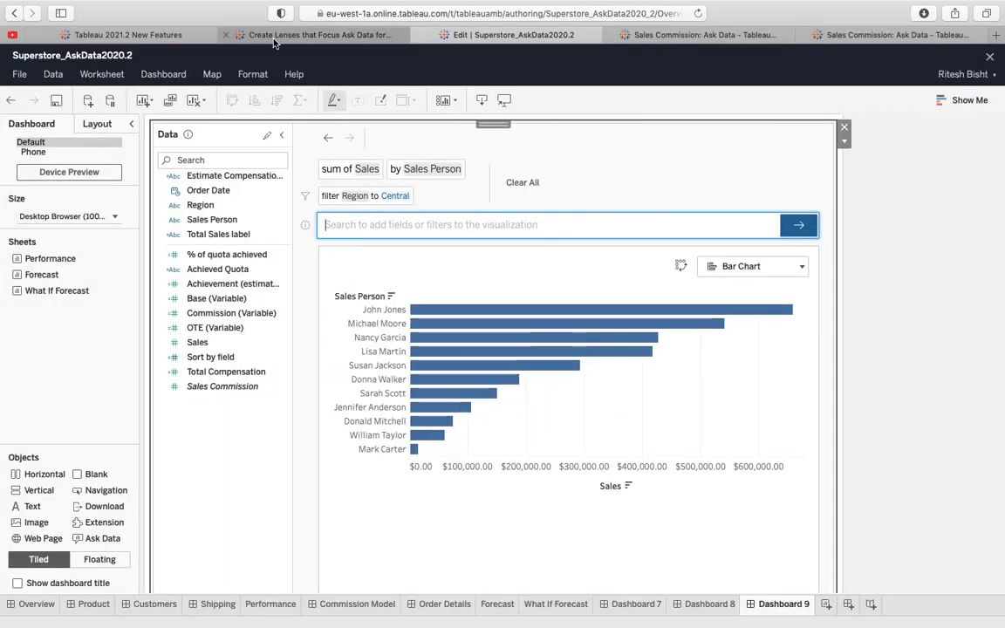
Review the "Explain Data for Viewers" section on the Tableau 2021.2 New Features page.
click(157, 37)
scroll(294, 332, down, 10)
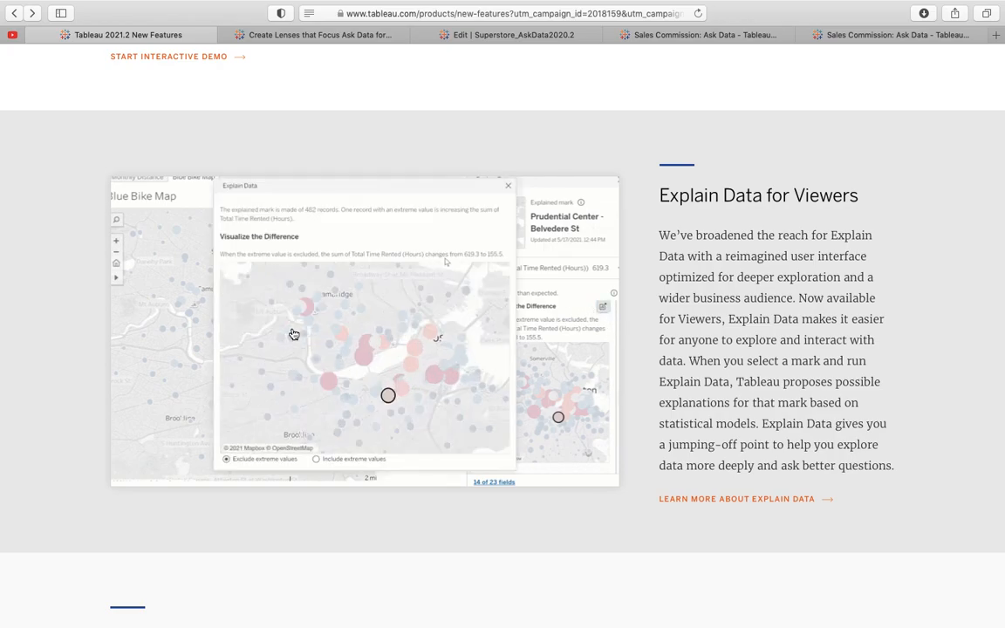
key(super+Tab)
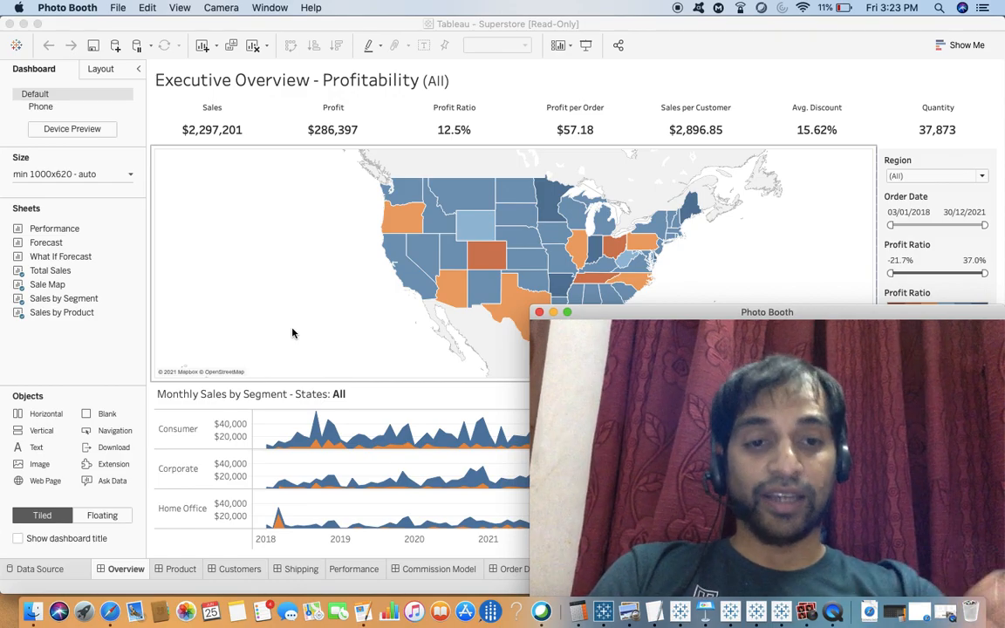
key(super+Tab)
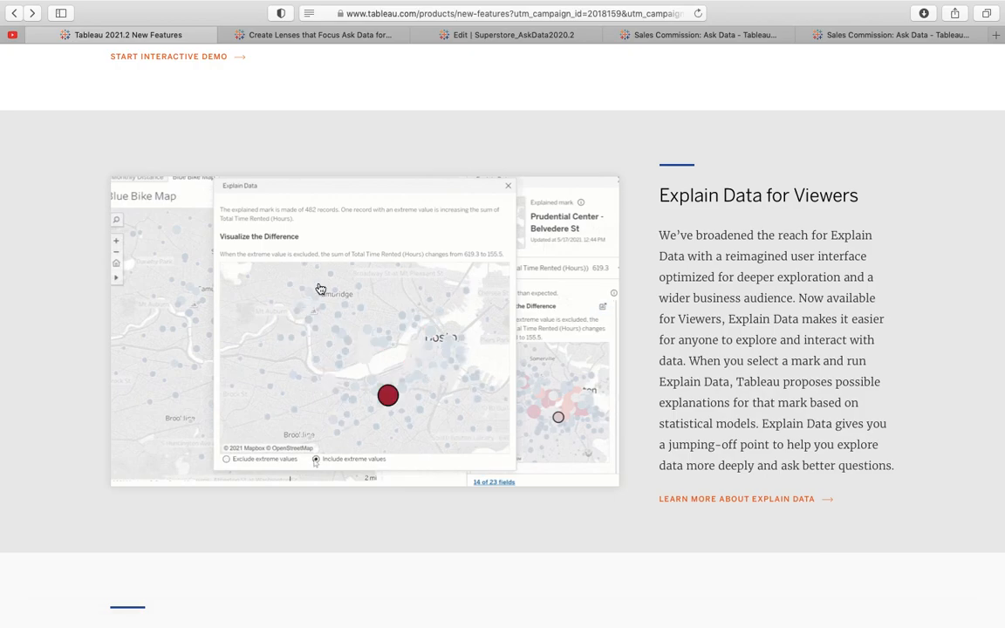
On the workbook's Product dashboard, run Explain Data on the Consumer mark for HON 5400 Series Task Chairs and open its Profit explanation.
click(525, 38)
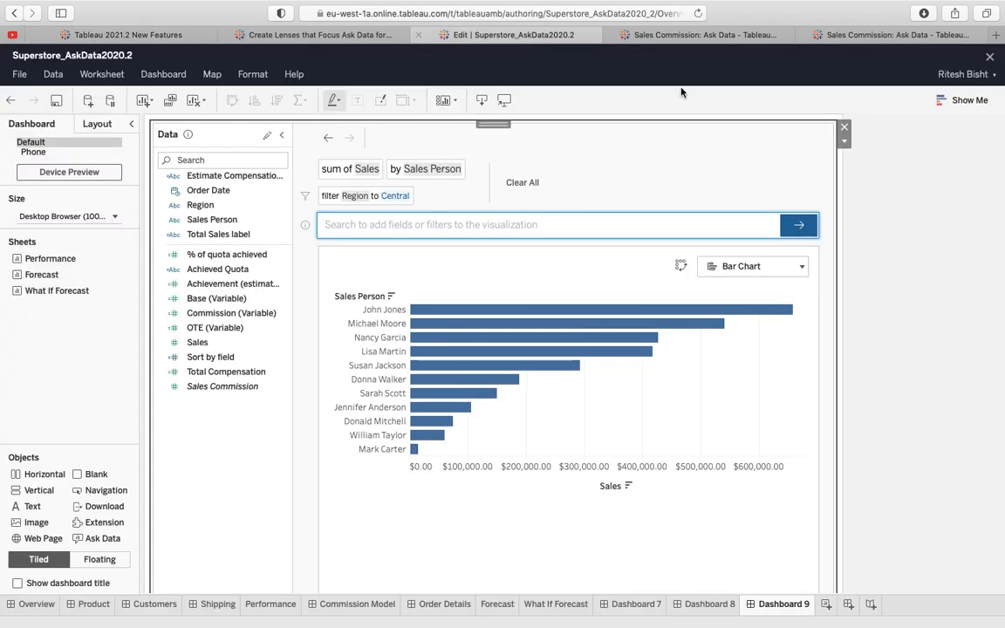
click(169, 605)
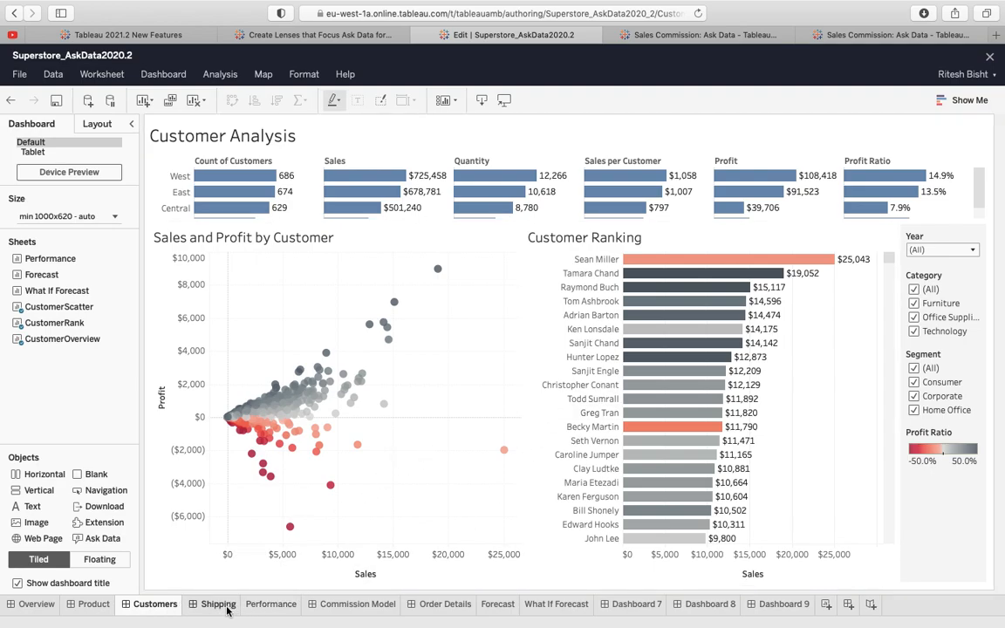
click(103, 613)
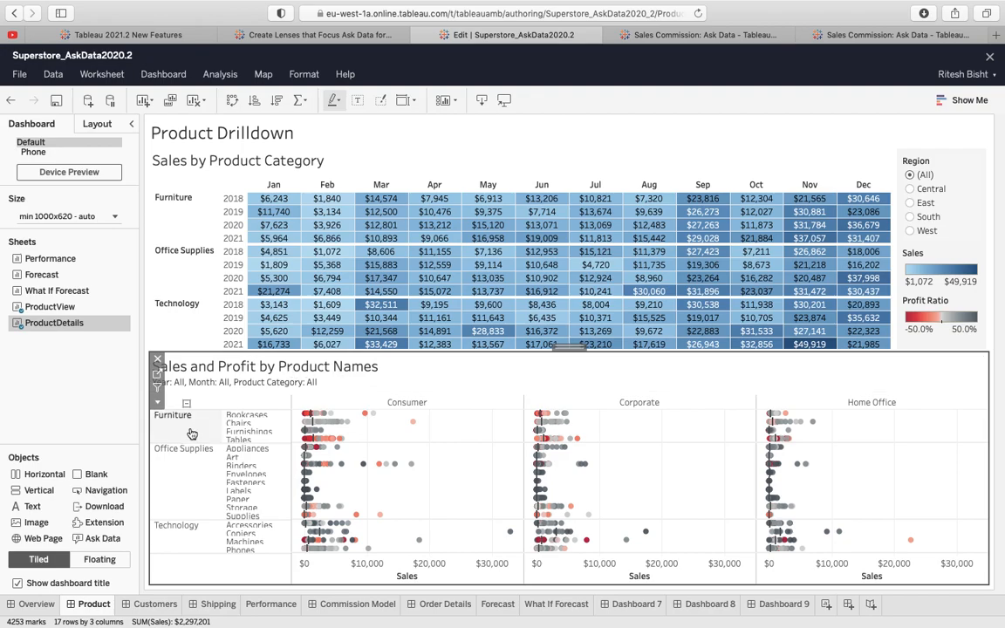
mouse_move(415, 424)
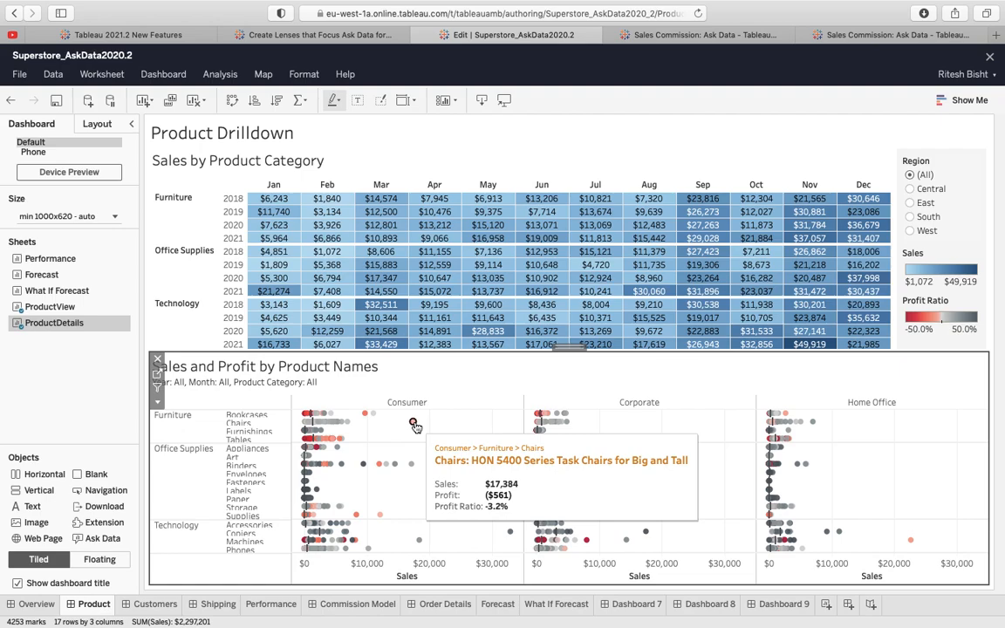
click(414, 424)
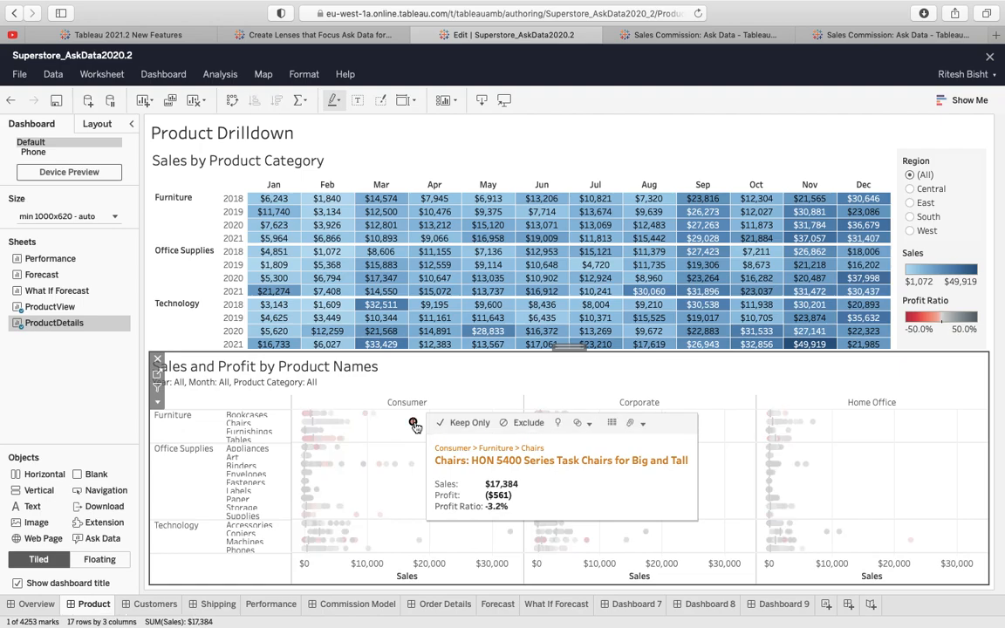
click(559, 426)
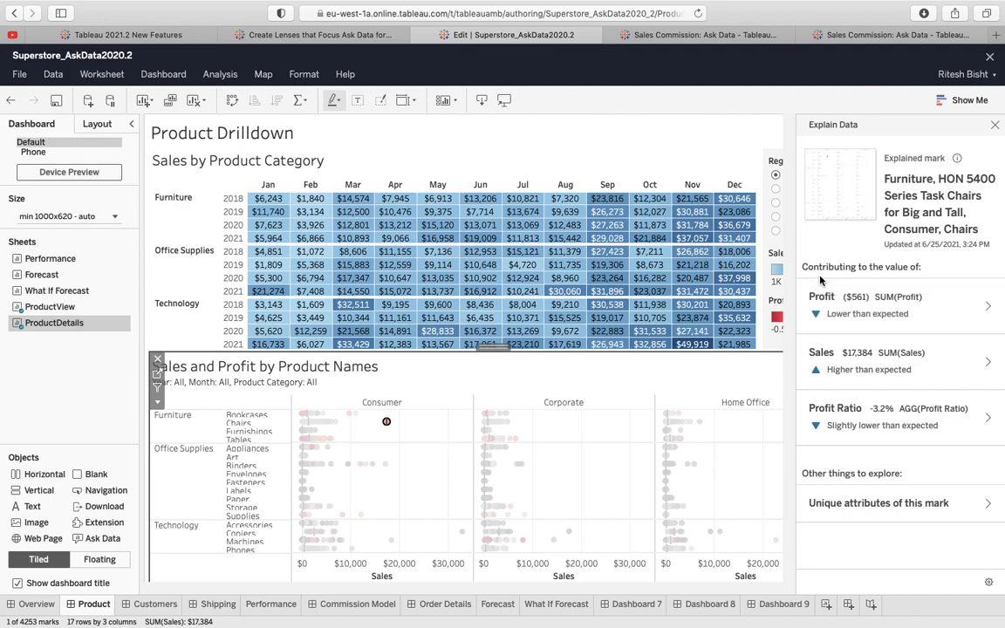
click(843, 323)
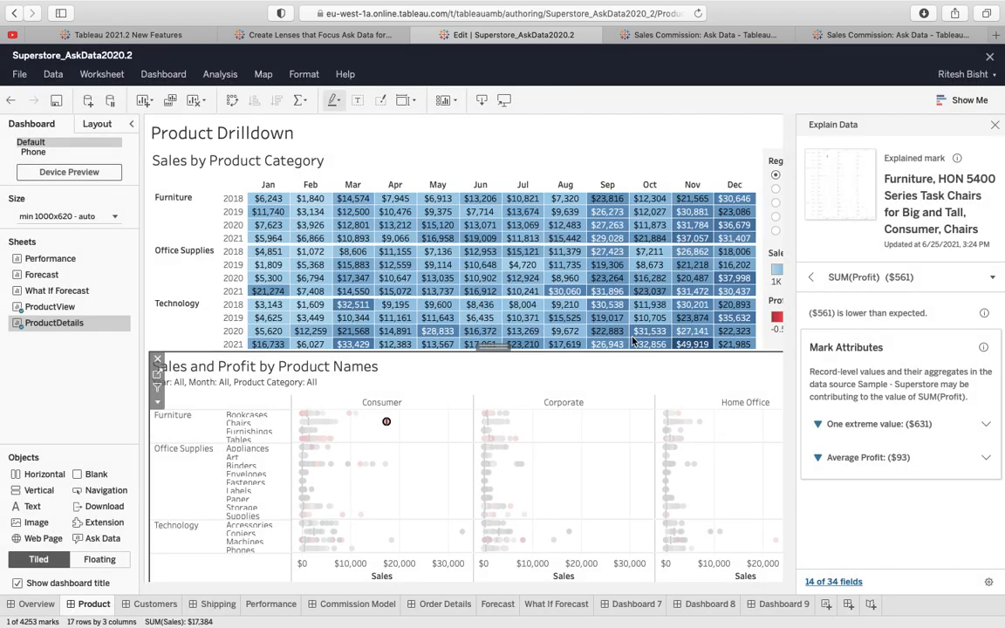
Expand the "One extreme value" explanation under Mark Attributes and examine the distribution of Profit in the mark.
mouse_move(388, 425)
click(824, 424)
scroll(853, 469, down, 3)
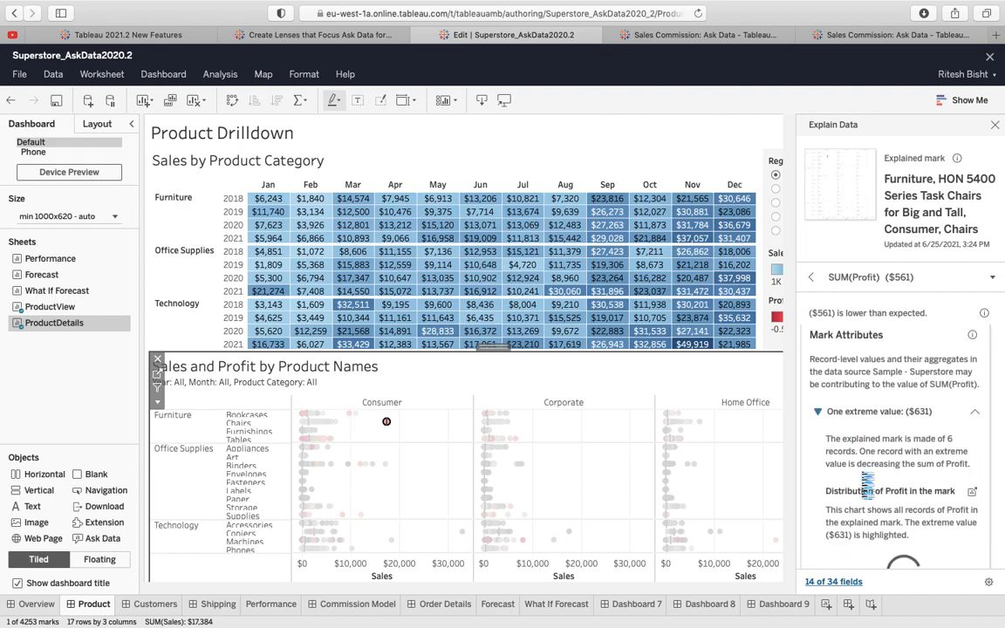
scroll(862, 479, down, 2)
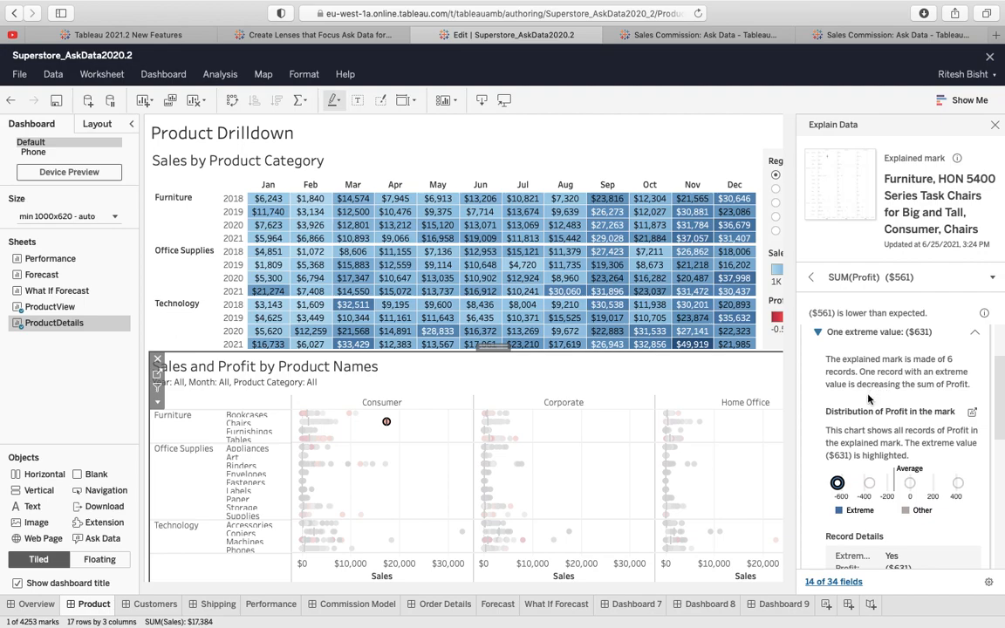
scroll(870, 399, down, 3)
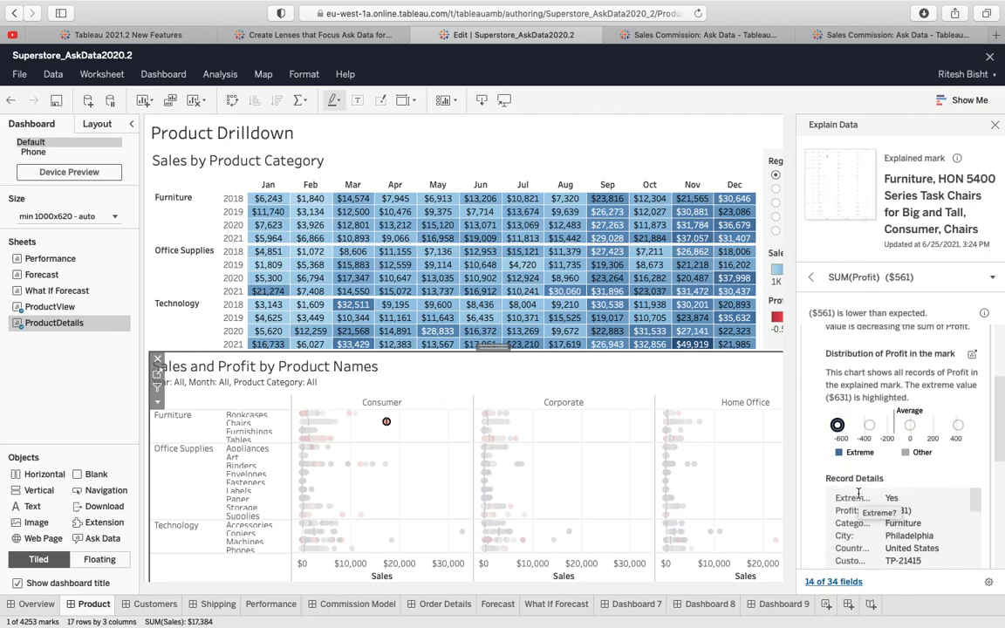
Read through all Record Details fields of the extreme Profit record, from its category and city to its shipping and sub-category.
scroll(819, 485, down, 1)
scroll(819, 485, down, 2)
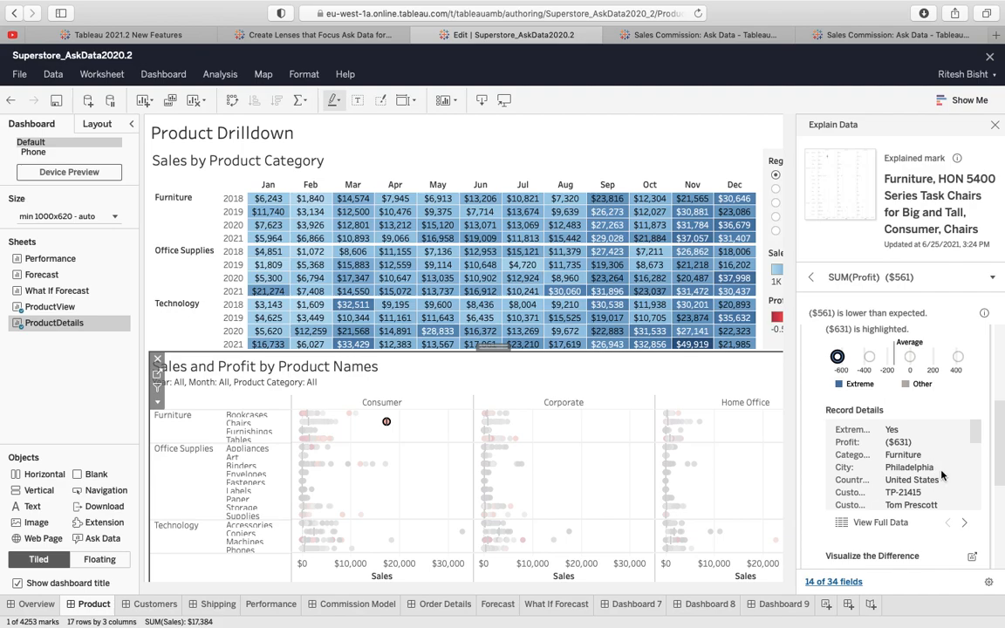
scroll(941, 471, down, 2)
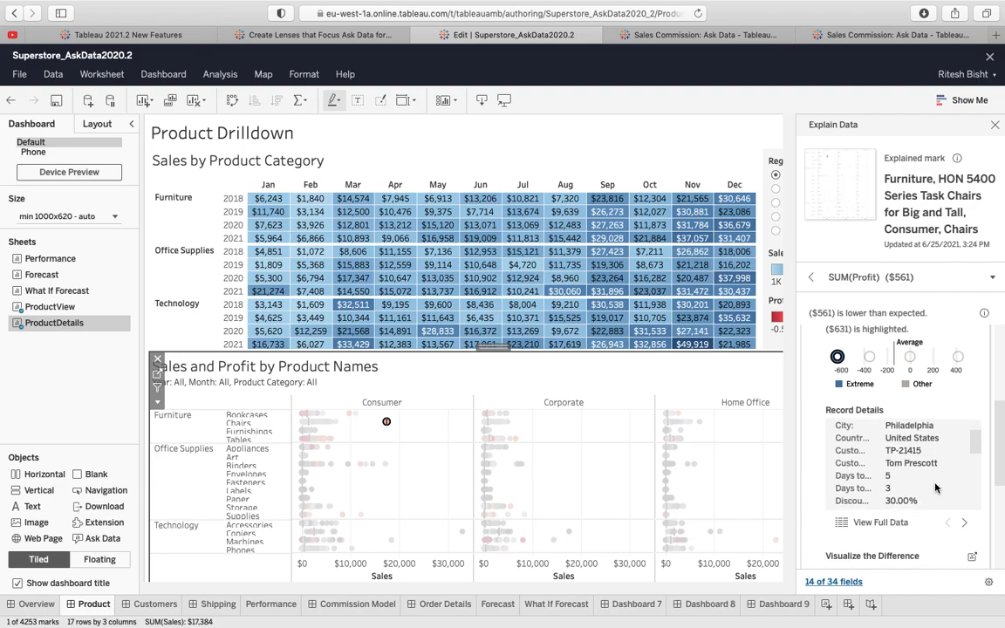
scroll(925, 480, down, 1)
scroll(920, 480, down, 2)
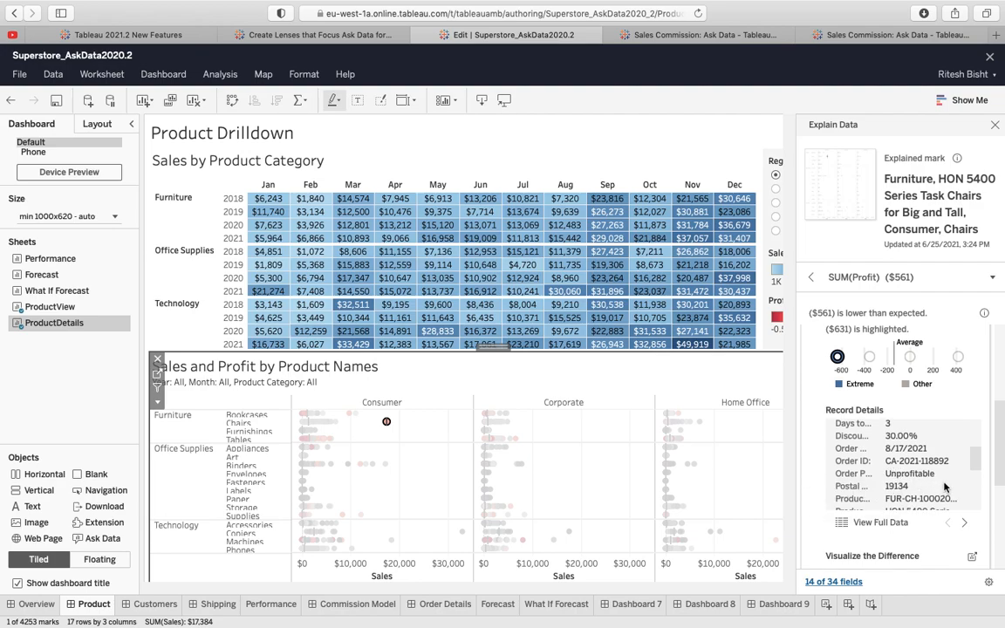
scroll(935, 480, down, 8)
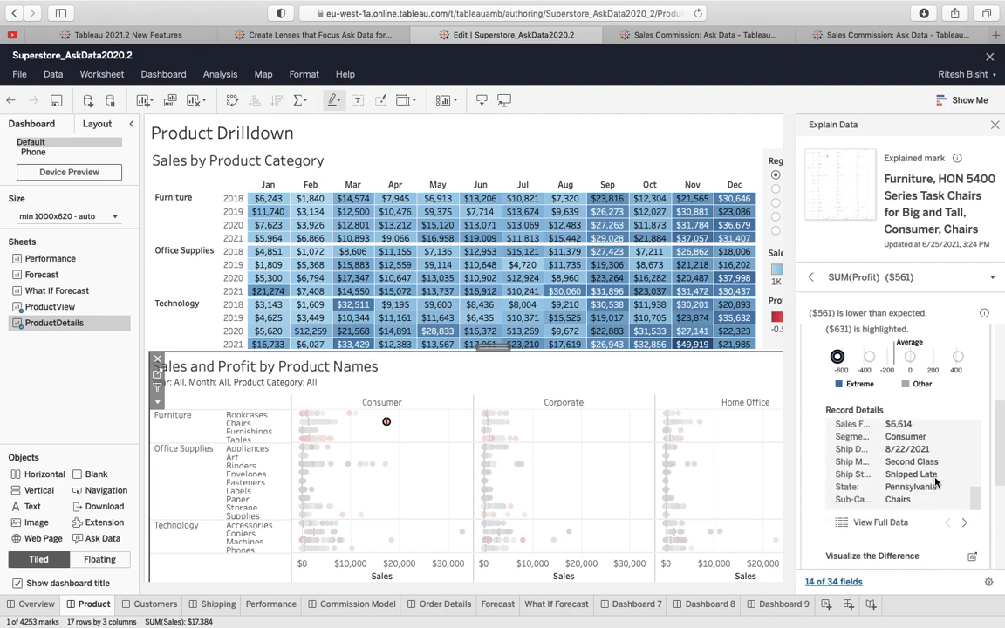
scroll(935, 481, down, 10)
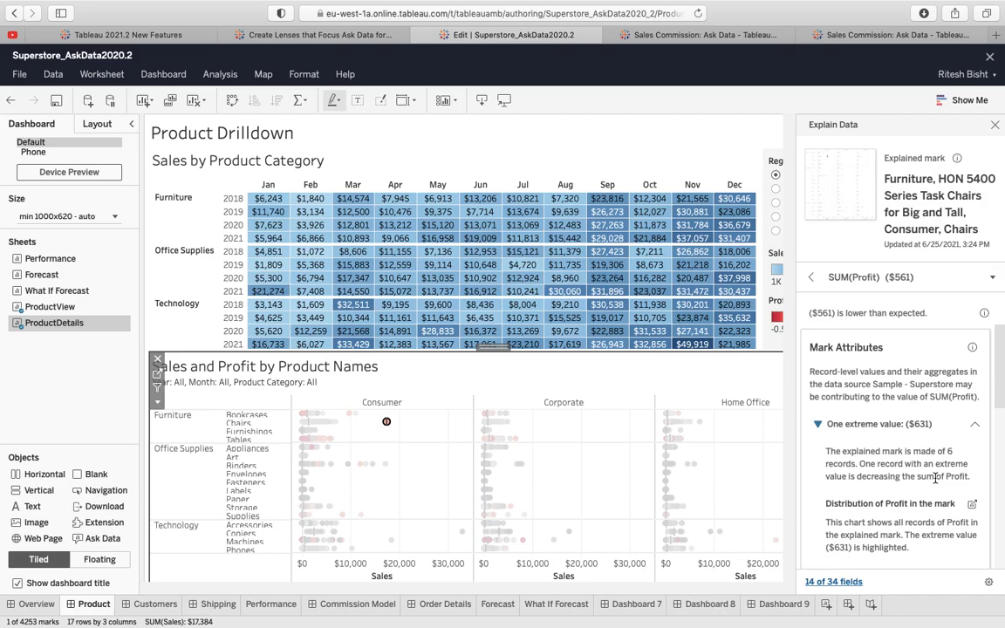
key(super+Tab)
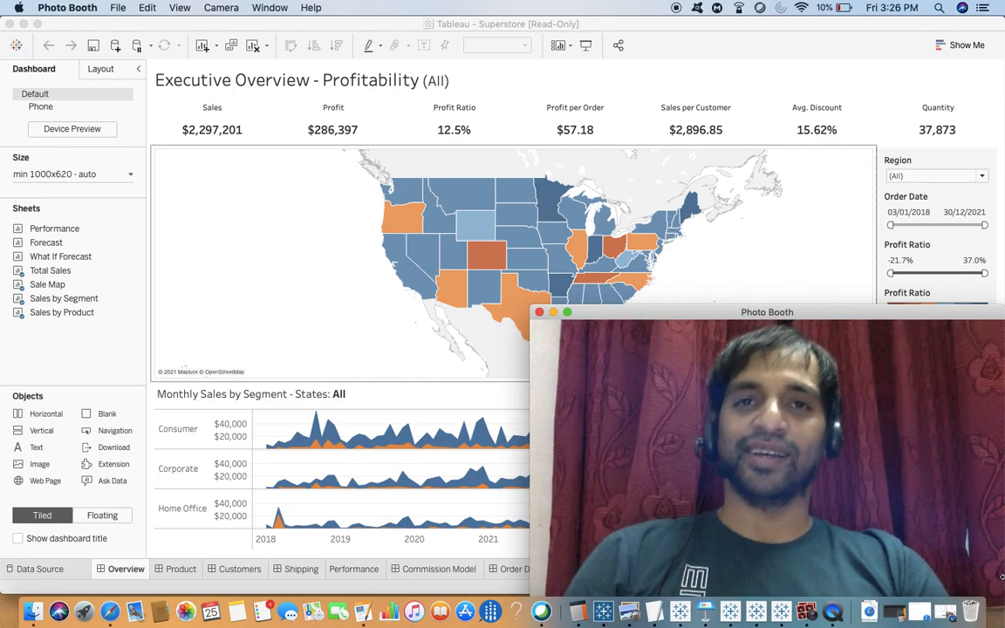
right_click(836, 618)
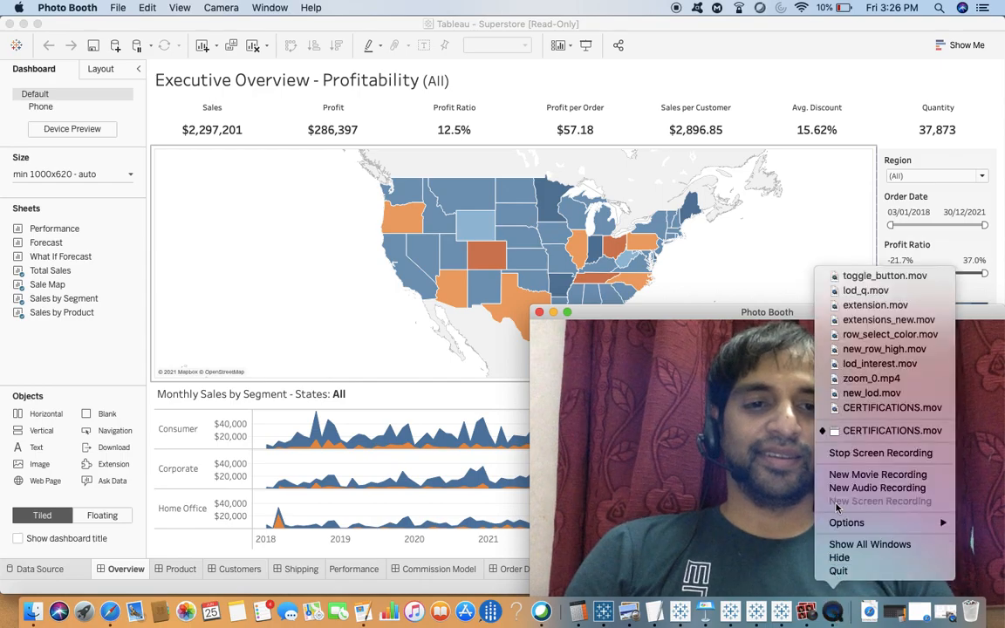